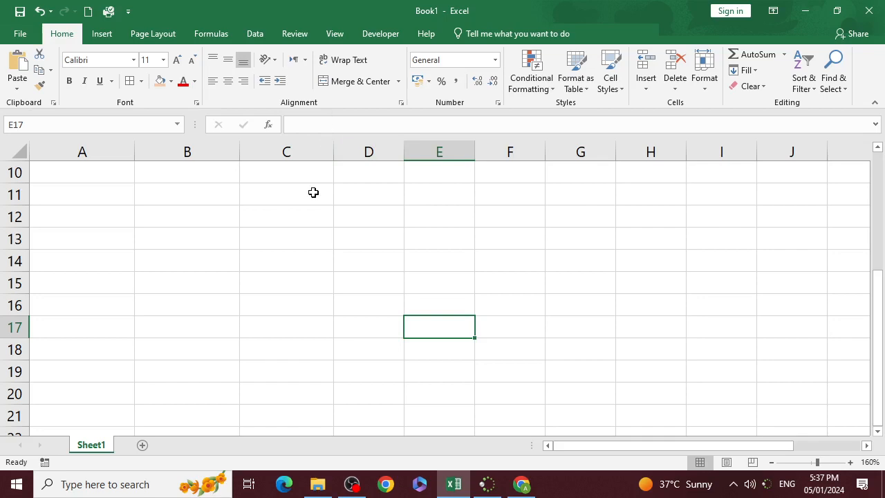
{"action": "scroll", "coordinate": [291, 262], "scroll_direction": "up", "scroll_amount": 3}
{"action": "scroll", "coordinate": [289, 263], "scroll_direction": "down", "scroll_amount": 3}
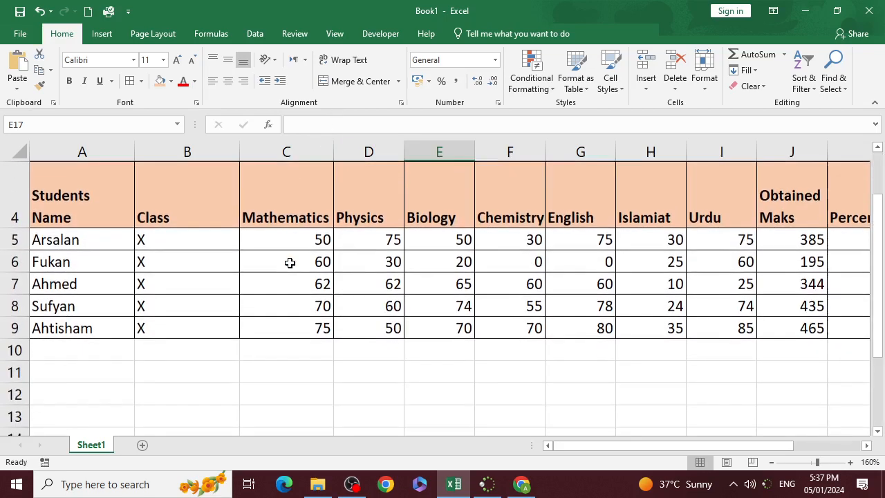
{"action": "left_click", "coordinate": [293, 242]}
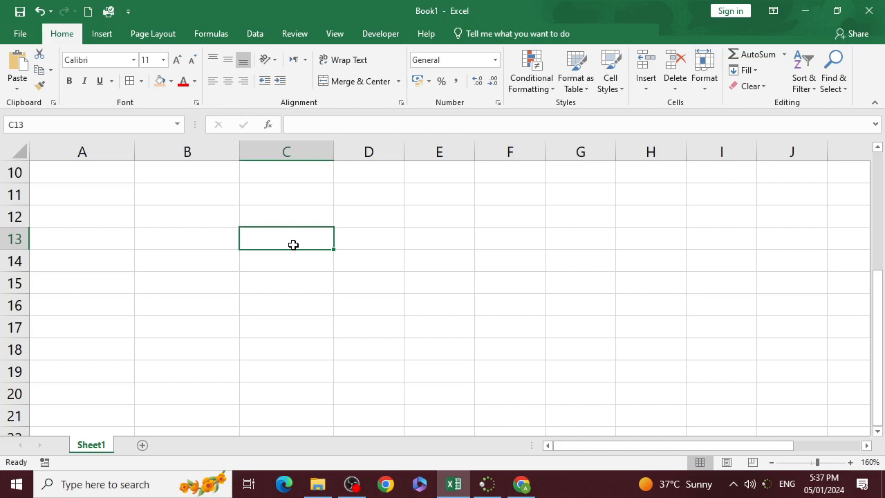
{"action": "scroll", "coordinate": [288, 245], "scroll_direction": "up", "scroll_amount": 1}
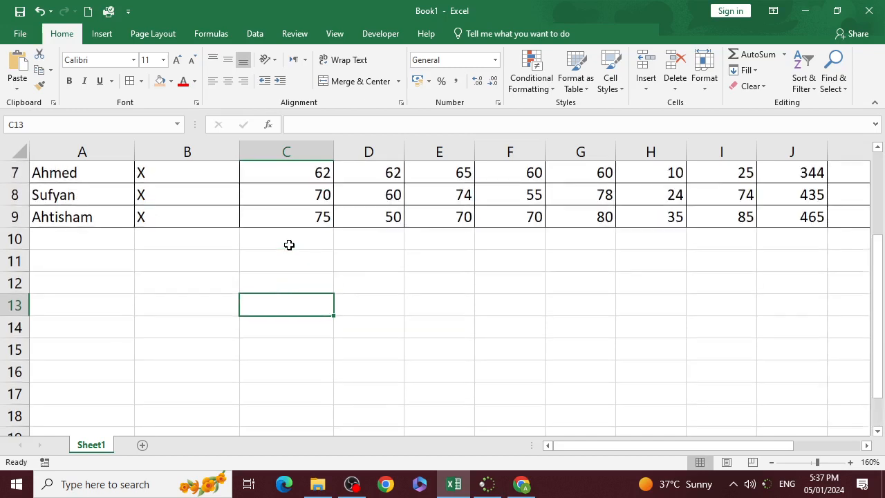
{"action": "scroll", "coordinate": [263, 234], "scroll_direction": "down", "scroll_amount": 1}
- Enter the sample numbers 10 in A12 and 20 in B12 below the student table
{"action": "left_click", "coordinate": [223, 210]}
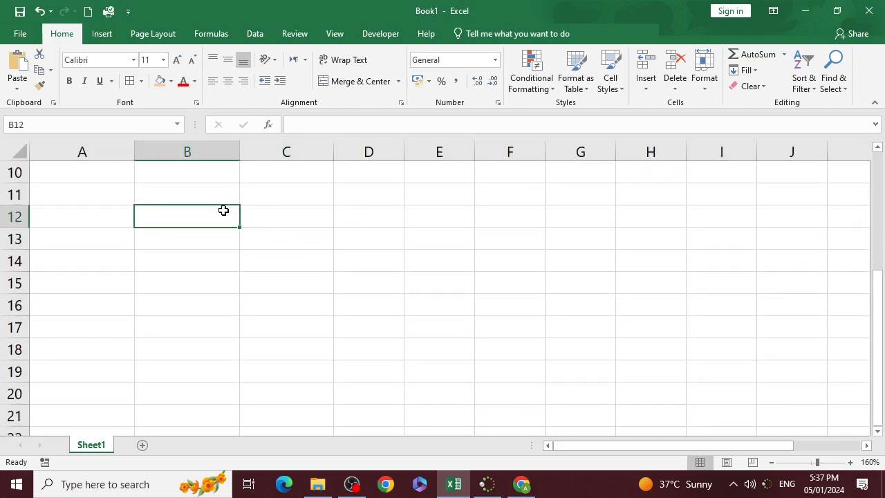
{"action": "left_click", "coordinate": [65, 213]}
{"action": "double_click", "coordinate": [69, 214]}
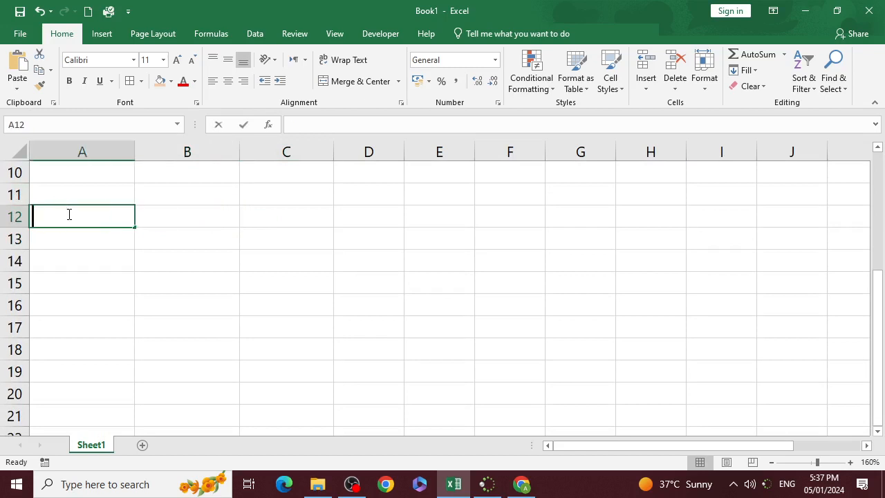
{"action": "type", "text": "10"}
{"action": "key", "text": "Tab"}
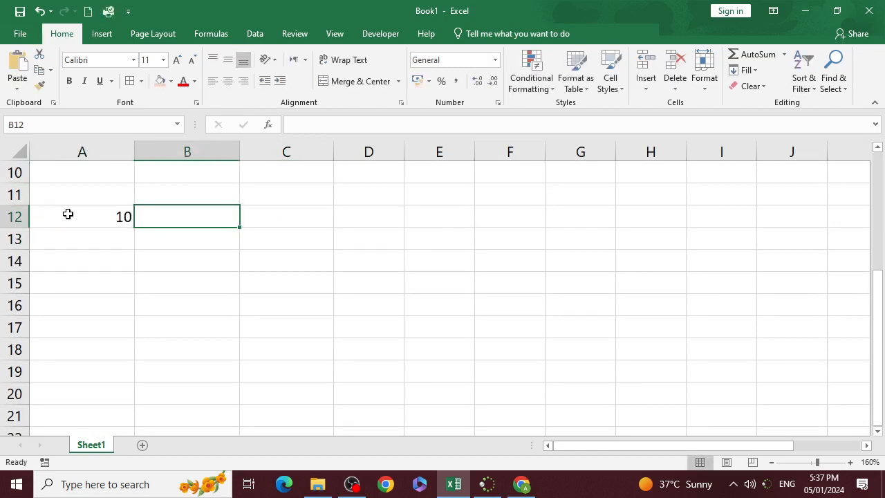
{"action": "type", "text": "20"}
{"action": "key", "text": "Return"}
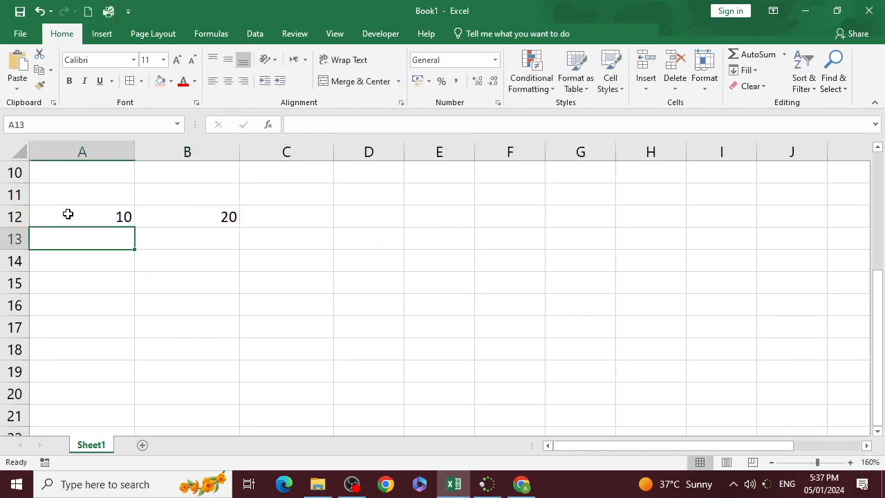
- Start an IF formula in C12 with the logical test A12>B12
{"action": "key", "text": "Up"}
{"action": "key", "text": "Right"}
{"action": "key", "text": "Right"}
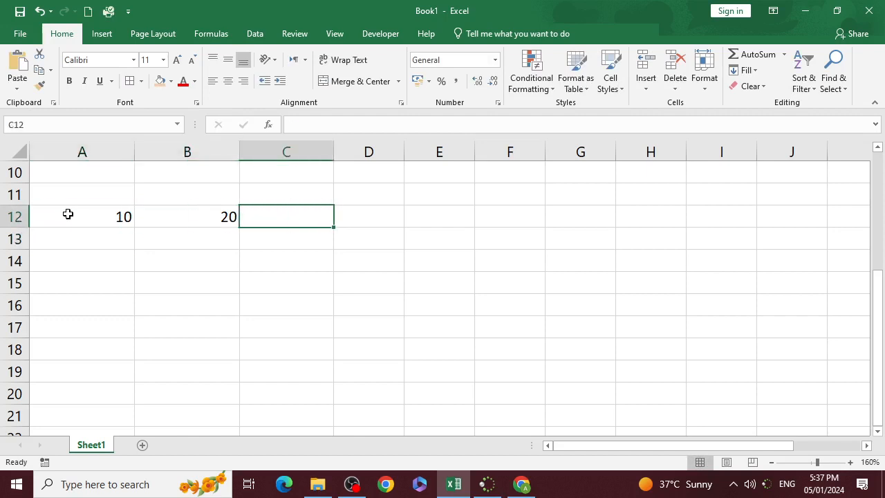
{"action": "type", "text": "=if"}
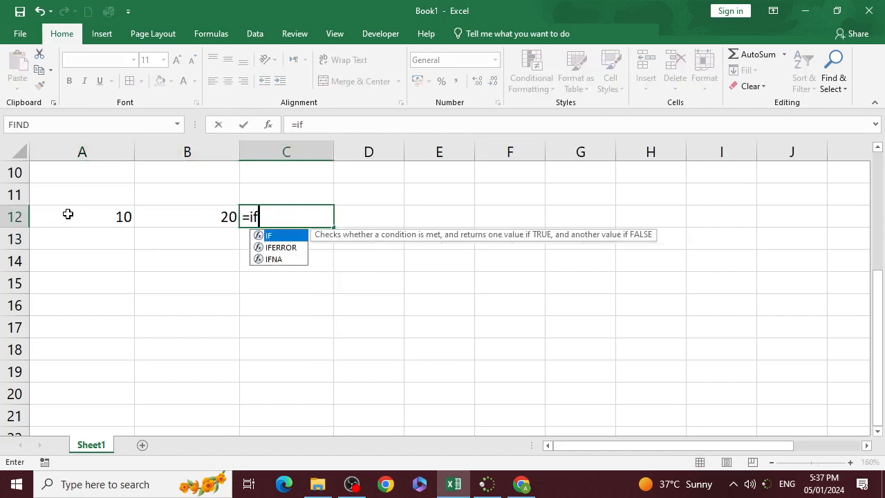
{"action": "type", "text": "("}
{"action": "key", "text": "Left"}
{"action": "key", "text": "Left"}
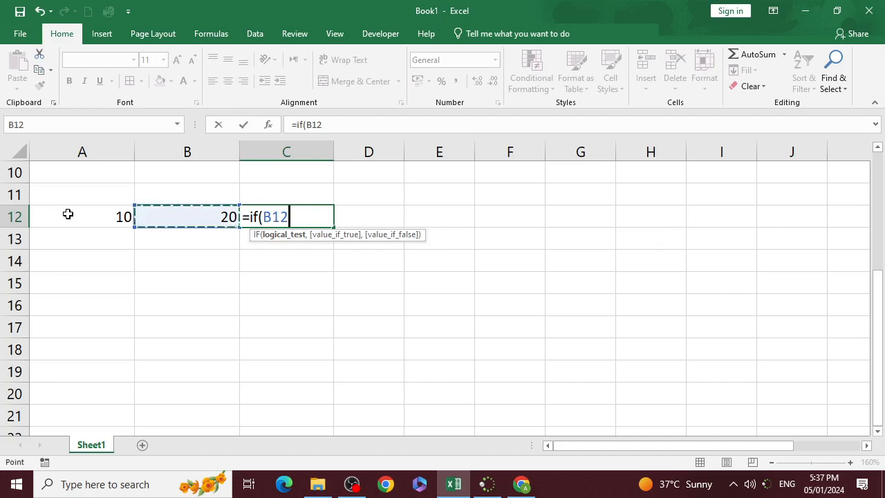
{"action": "type", "text": ">"}
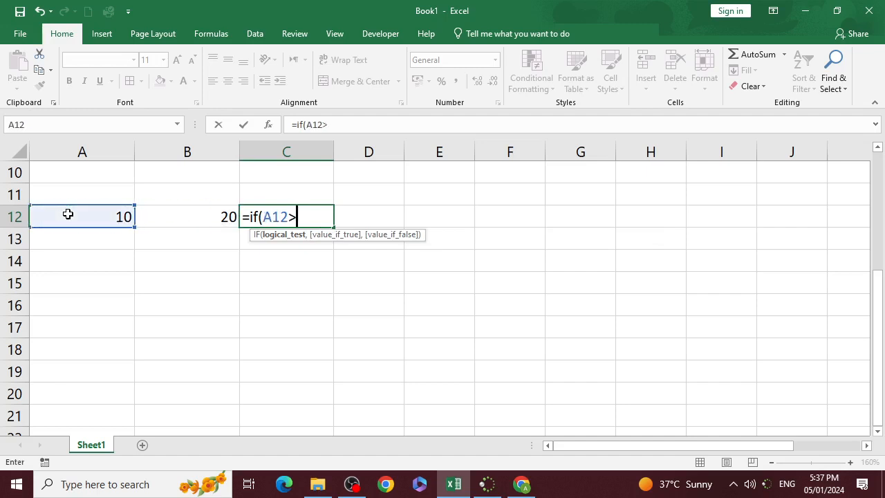
{"action": "key", "text": "Left"}
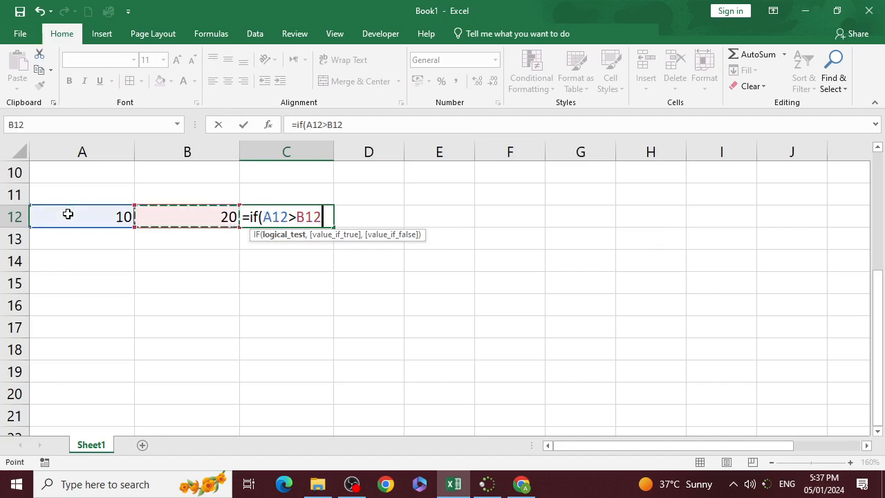
{"action": "type", "text": ","}
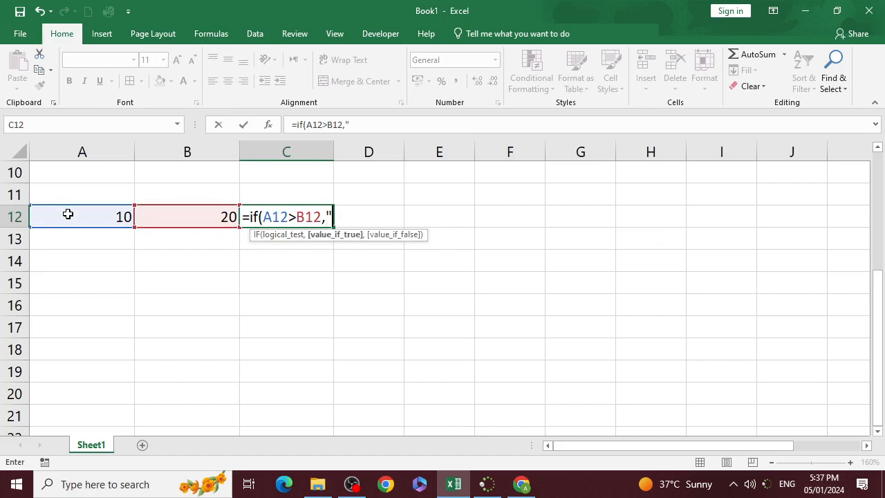
{"action": "type", "text": "\"Greater"}
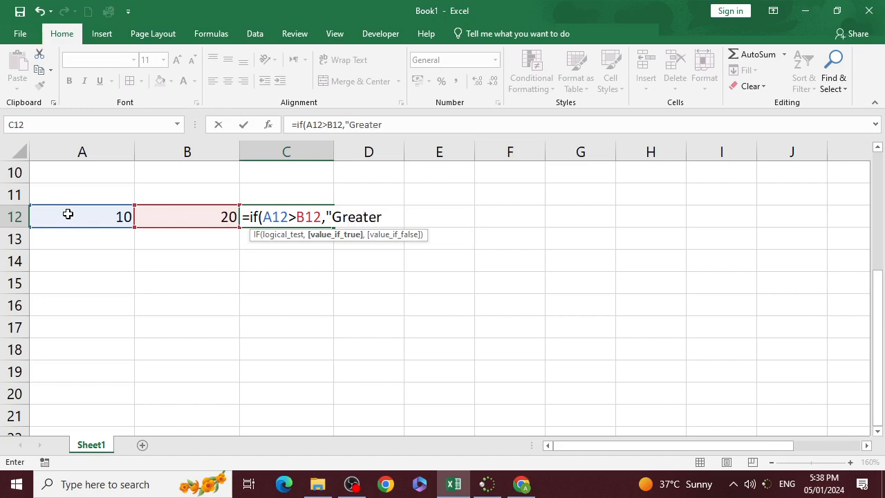
{"action": "type", "text": "\""}
- Complete the IF formula in C12 with "NOT GREATOR" as the value if false, accepting the suggested quotation mark correction
{"action": "type", "text": ",\""}
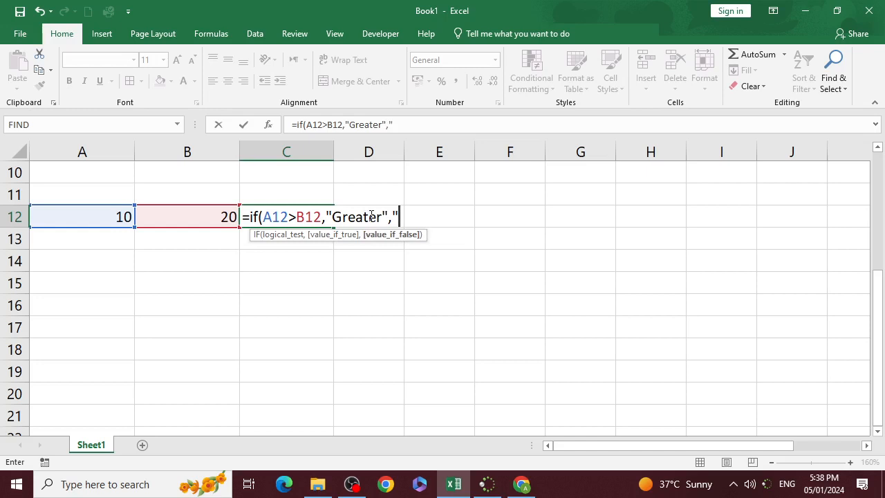
{"action": "type", "text": "NOT gRAE"}
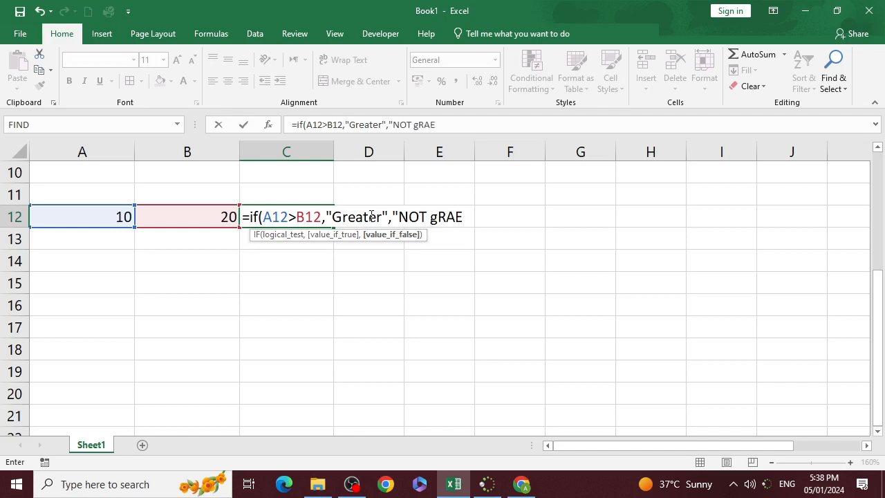
{"action": "key", "text": "BackSpace"}
{"action": "key", "text": "BackSpace"}
{"action": "key", "text": "BackSpace"}
{"action": "key", "text": "BackSpace"}
{"action": "type", "text": "GRA"}
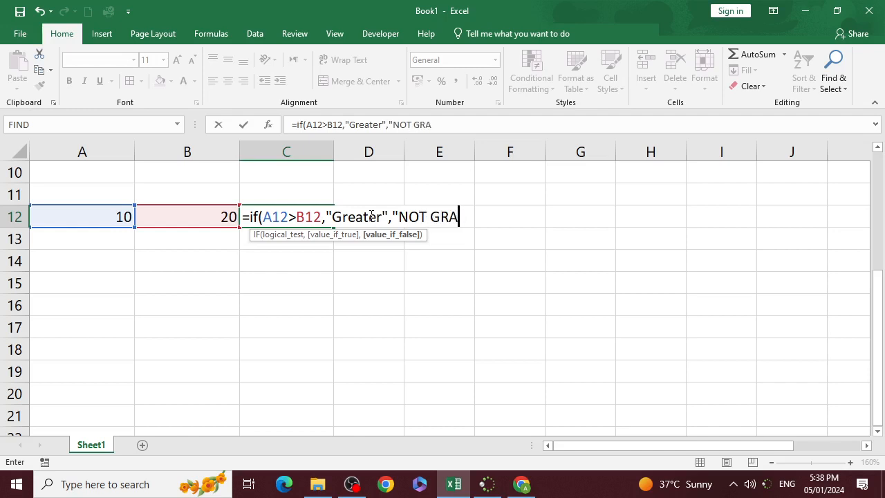
{"action": "key", "text": "BackSpace"}
{"action": "type", "text": "EATOR"}
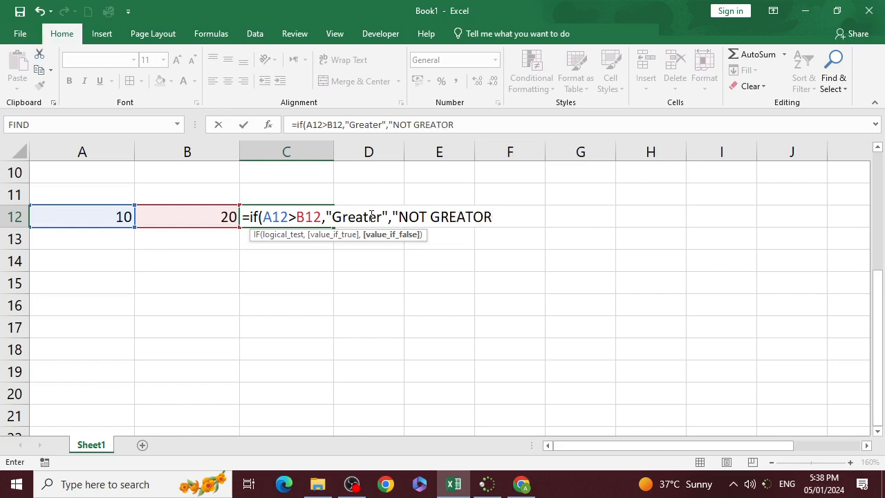
{"action": "type", "text": ")"}
{"action": "key", "text": "Return"}
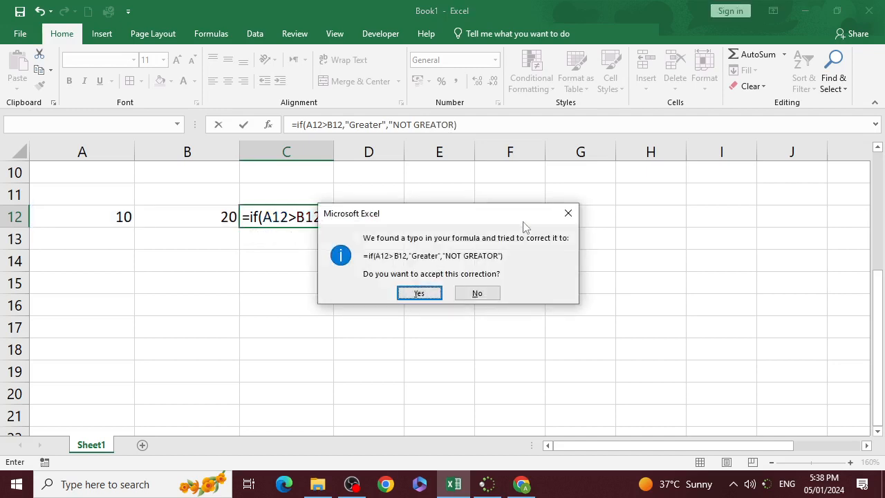
{"action": "key", "text": "Return"}
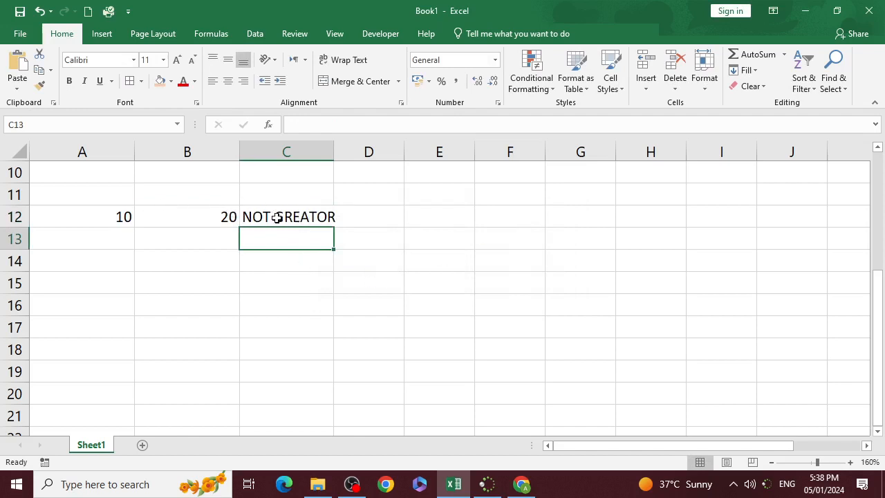
- Change the value in B12 to 10 to test the IF formula
{"action": "left_click", "coordinate": [207, 219]}
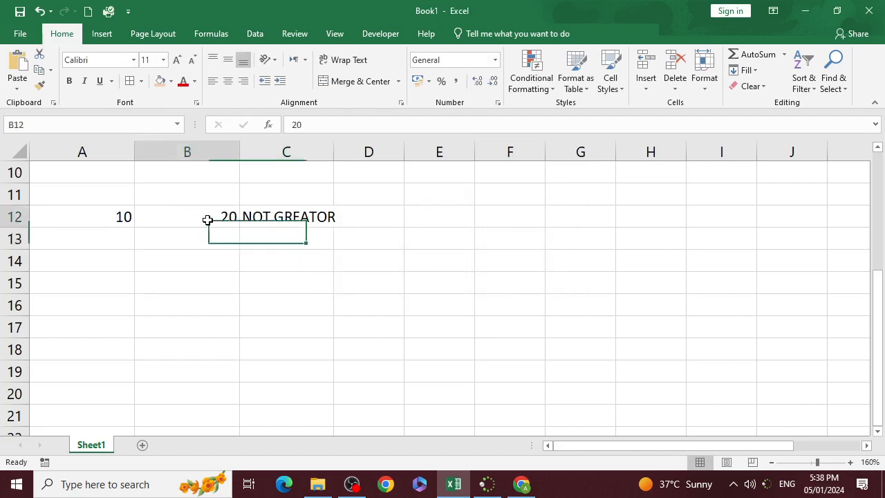
{"action": "type", "text": "10"}
{"action": "key", "text": "Return"}
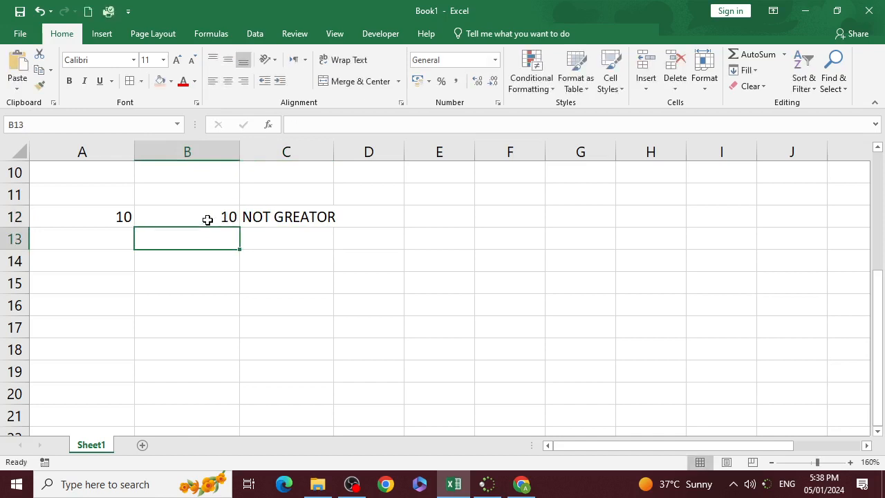
{"action": "left_click", "coordinate": [115, 212]}
{"action": "double_click", "coordinate": [266, 219]}
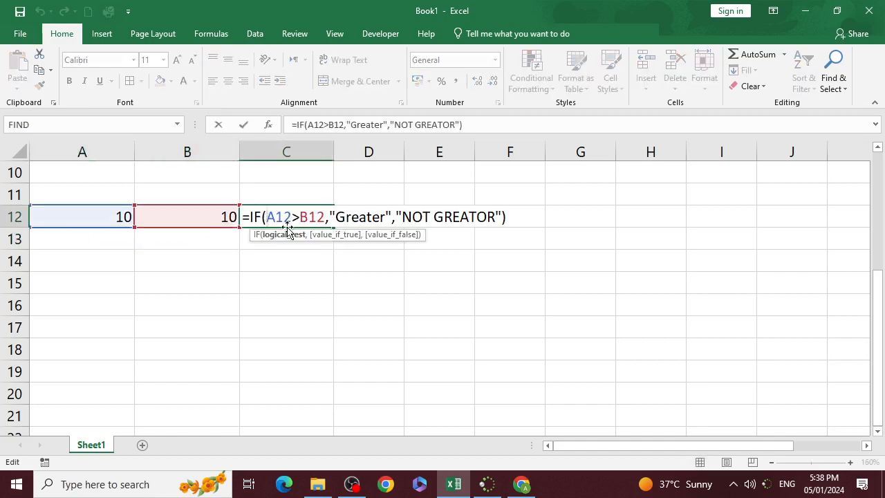
{"action": "left_click", "coordinate": [296, 308]}
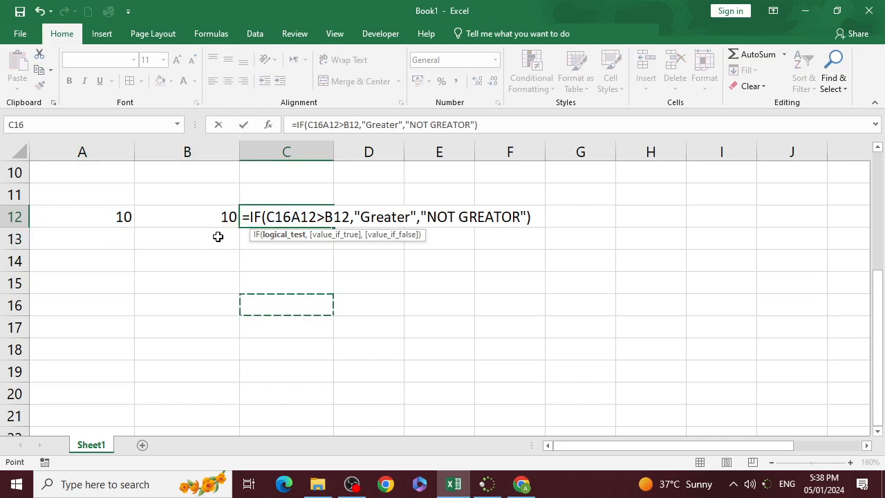
{"action": "key", "text": "Escape"}
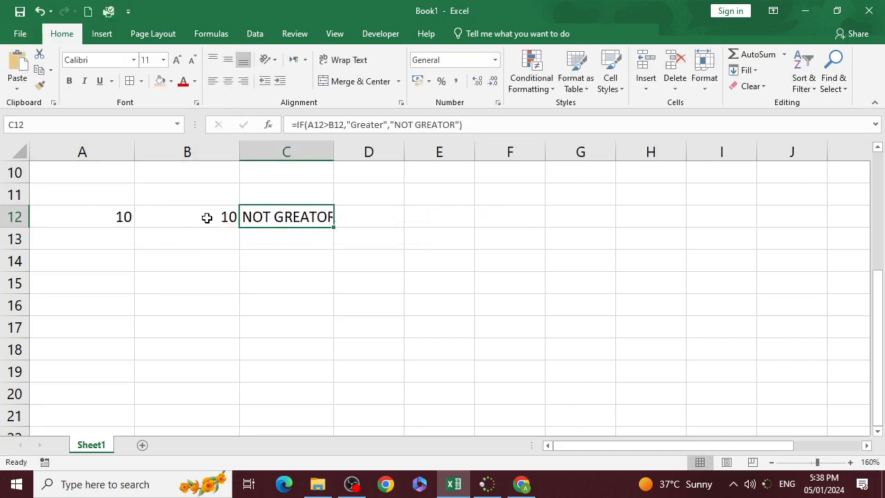
- Change the value in A12 to 20 so that it exceeds the number in B12
{"action": "left_click", "coordinate": [130, 217]}
{"action": "type", "text": "20"}
{"action": "key", "text": "Return"}
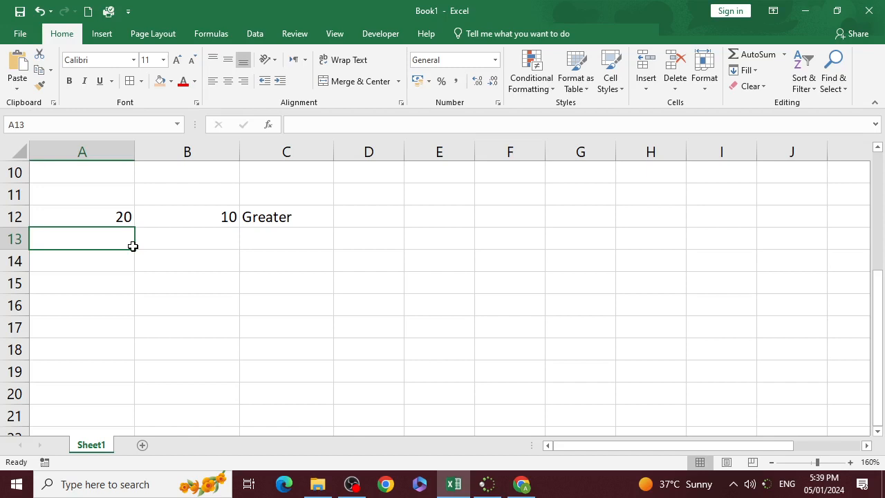
{"action": "type", "text": "50"}
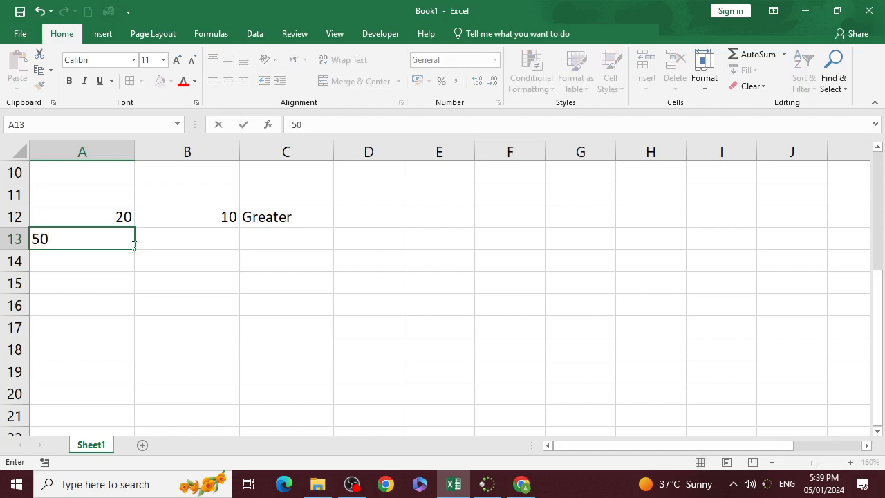
{"action": "key", "text": "Return"}
{"action": "key", "text": "Up"}
{"action": "key", "text": "Right"}
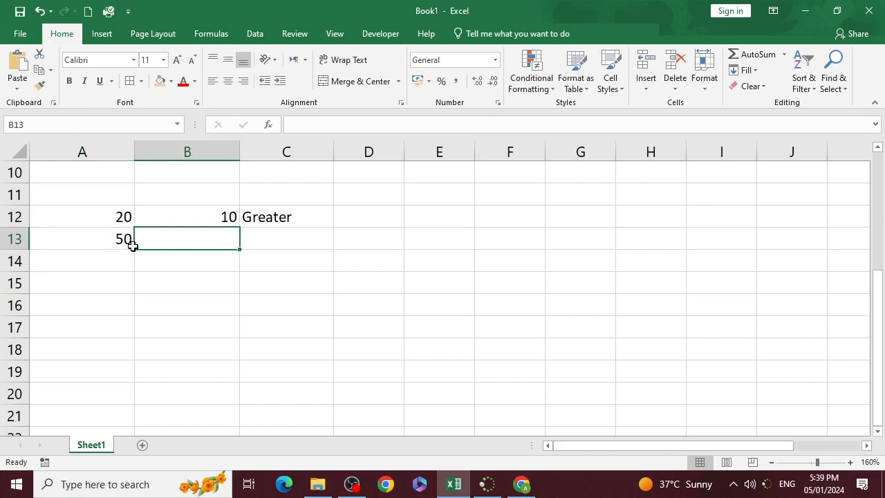
{"action": "key", "text": "Left"}
{"action": "key", "text": "Delete"}
- Enter 50 in A14 and 70 in B14 as data for a second example, leaving row 13 free for headings
{"action": "key", "text": "Down"}
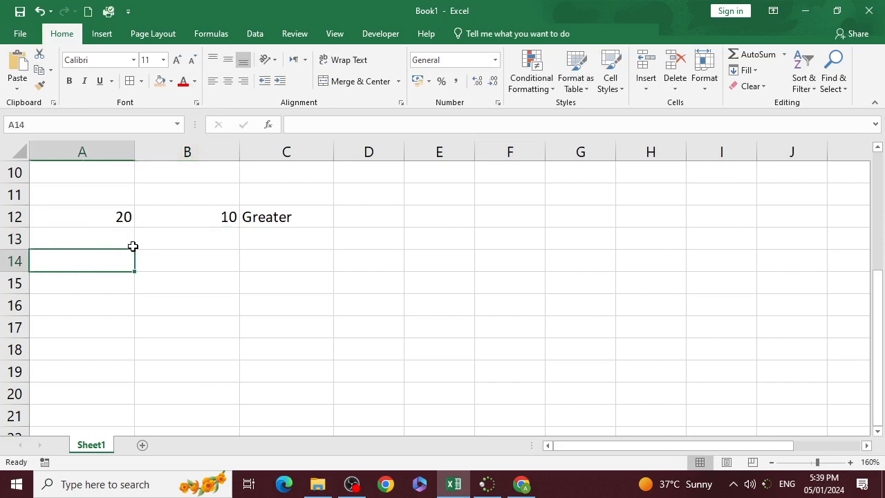
{"action": "type", "text": "50"}
{"action": "key", "text": "Return"}
{"action": "key", "text": "Up"}
{"action": "key", "text": "Right"}
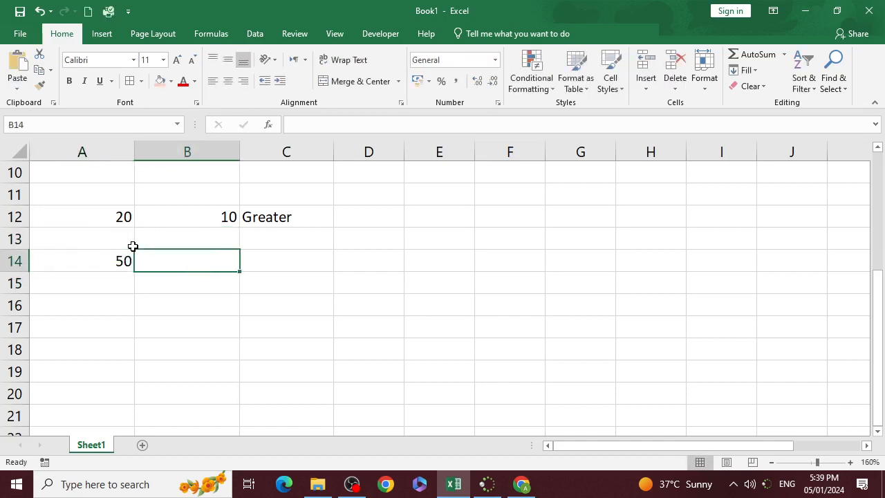
{"action": "type", "text": "70"}
{"action": "key", "text": "Return"}
- Enter the heading "Cost Price" in A13 above the value 50
{"action": "key", "text": "Up"}
{"action": "key", "text": "Up"}
{"action": "key", "text": "Left"}
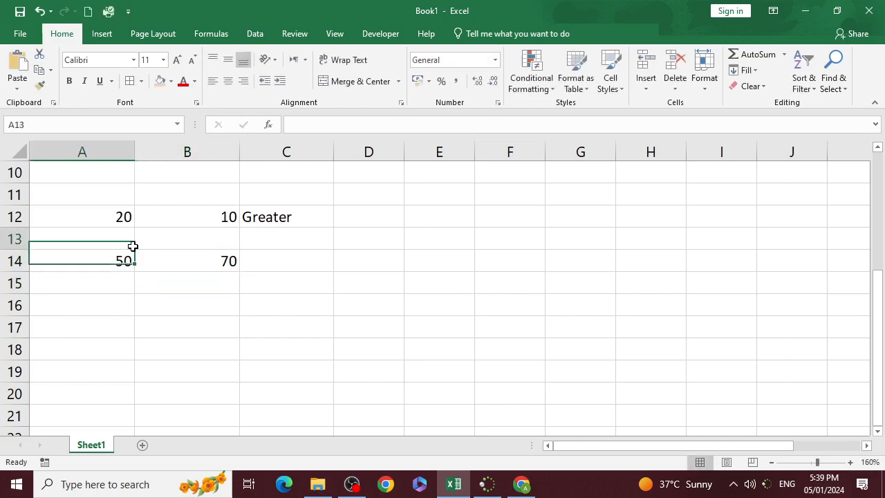
{"action": "type", "text": "cO"}
{"action": "key", "text": "BackSpace"}
{"action": "key", "text": "BackSpace"}
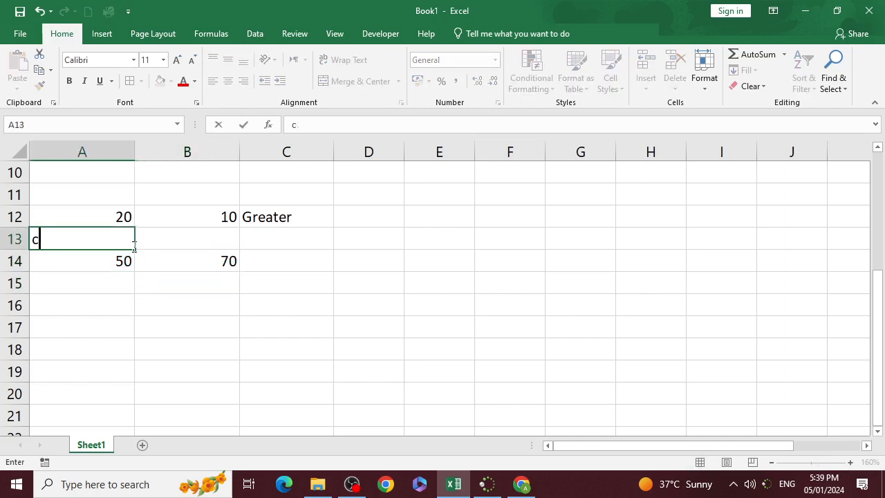
{"action": "type", "text": "Cost Price"}
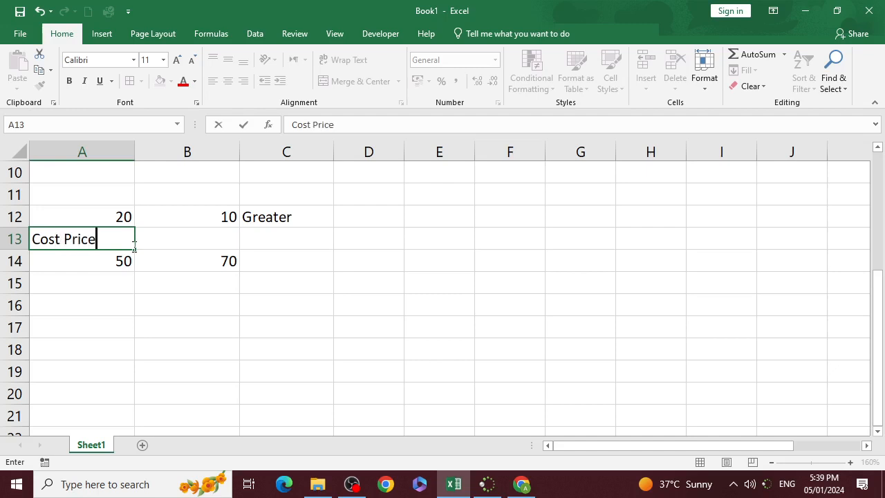
{"action": "key", "text": "Tab"}
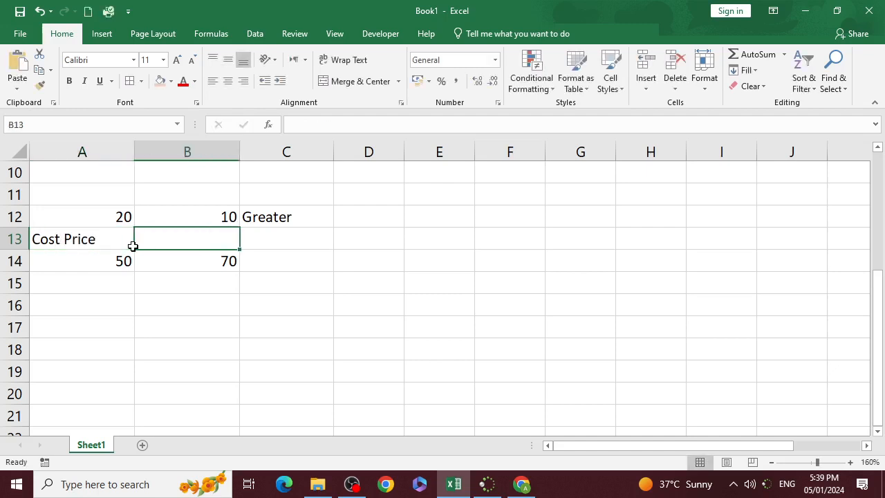
- Enter the heading "Selling Price" in B13 above the value 70
{"action": "type", "text": "Sellin"}
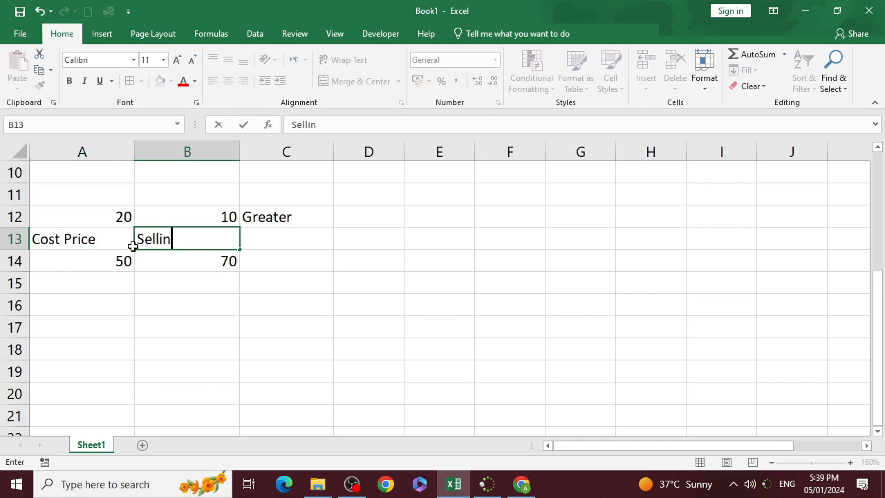
{"action": "type", "text": "g Price"}
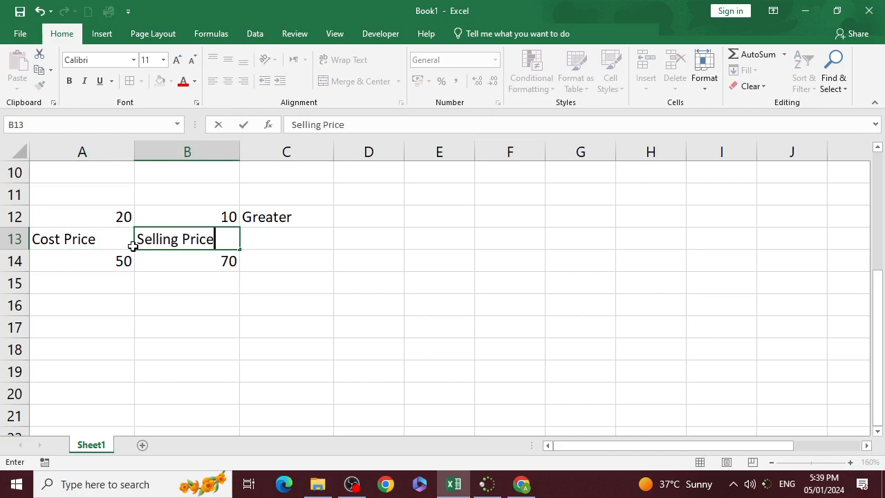
{"action": "key", "text": "Tab"}
{"action": "key", "text": "Down"}
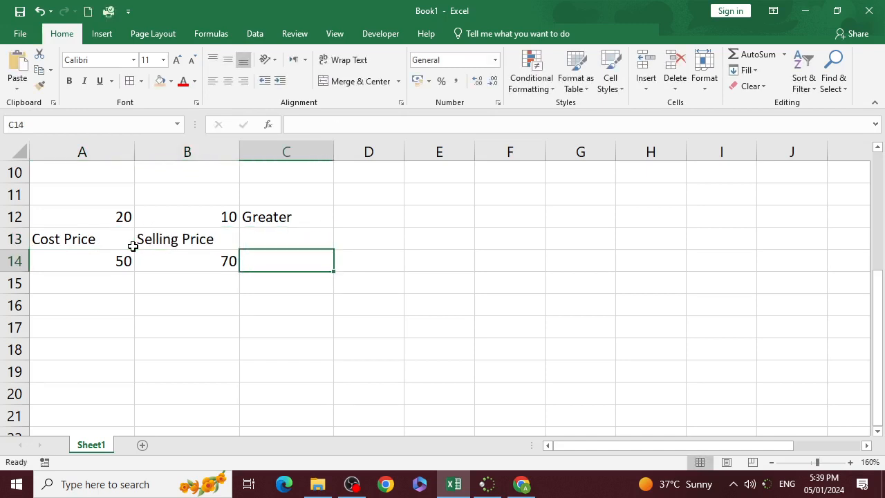
- Enter the heading "Remarks" in C13 beside the Selling Price heading
{"action": "key", "text": "Up"}
{"action": "type", "text": "Re,"}
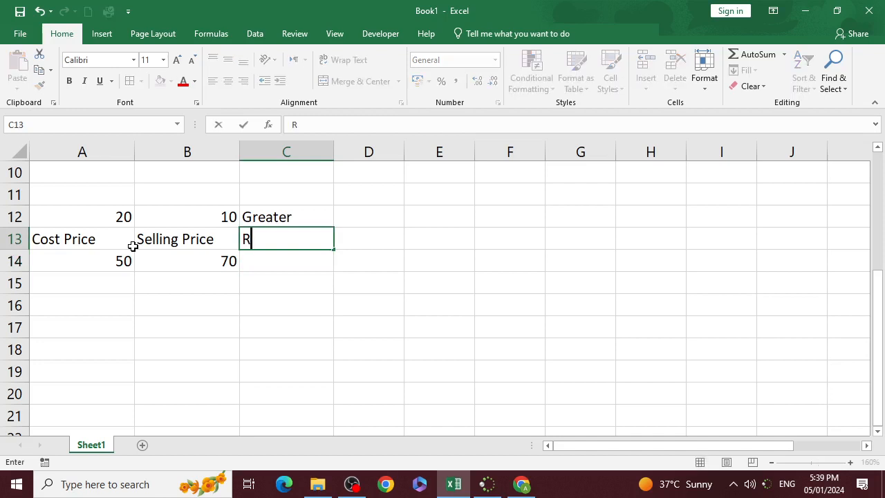
{"action": "key", "text": "BackSpace"}
{"action": "type", "text": "ka"}
{"action": "key", "text": "BackSpace"}
{"action": "key", "text": "BackSpace"}
{"action": "type", "text": "marks"}
{"action": "key", "text": "Return"}
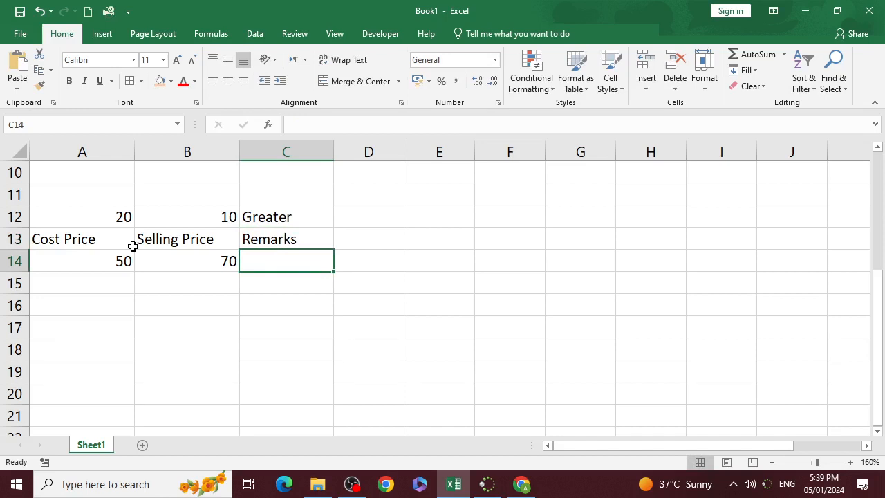
- Begin an IF formula in C14 that tests B14>A14 and returns "Profit" when true
{"action": "type", "text": "=i"}
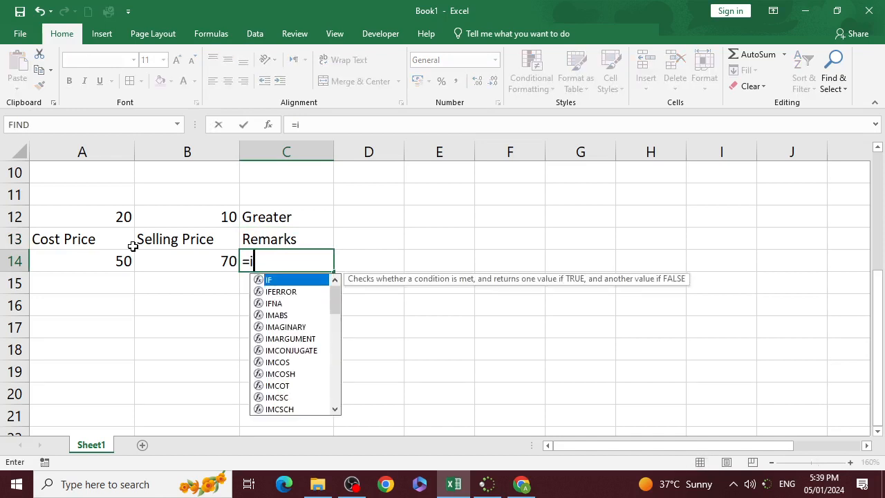
{"action": "type", "text": "f("}
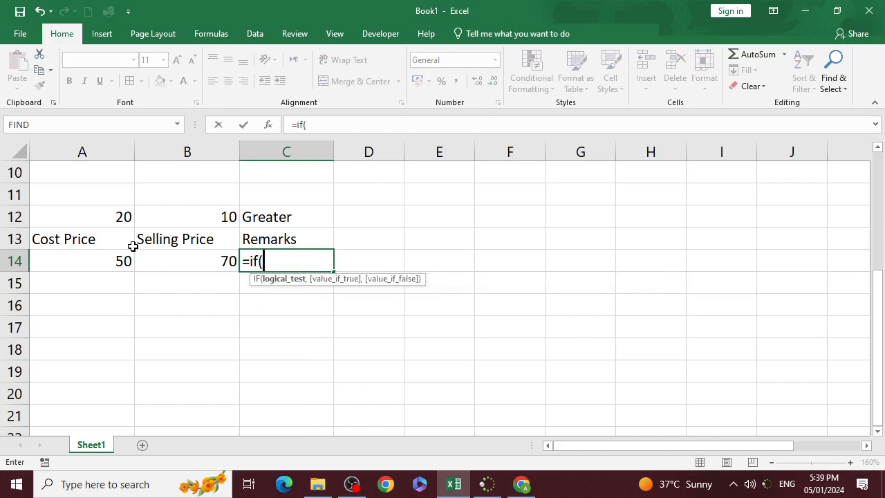
{"action": "left_click", "coordinate": [104, 261]}
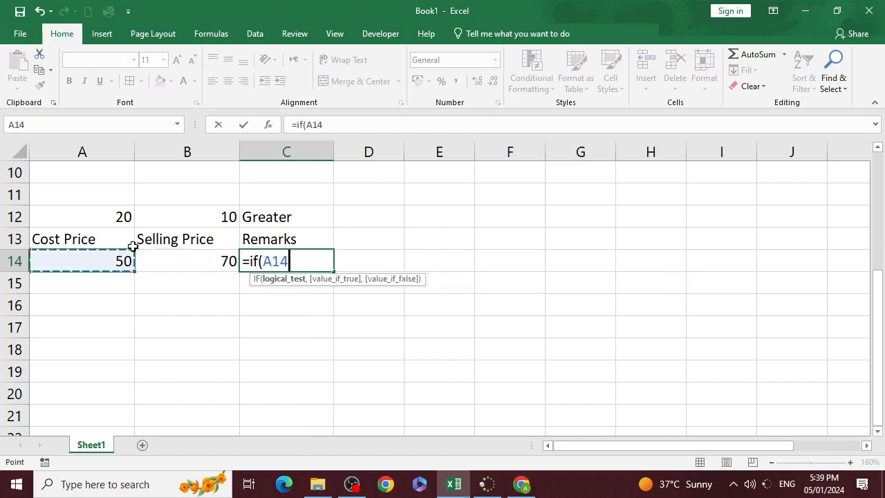
{"action": "key", "text": "Right"}
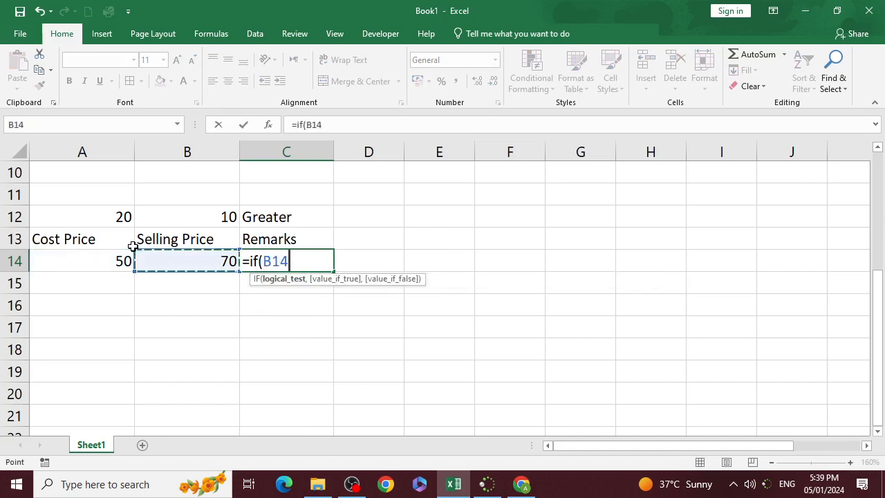
{"action": "type", "text": ">"}
{"action": "key", "text": "Left"}
{"action": "key", "text": "Left"}
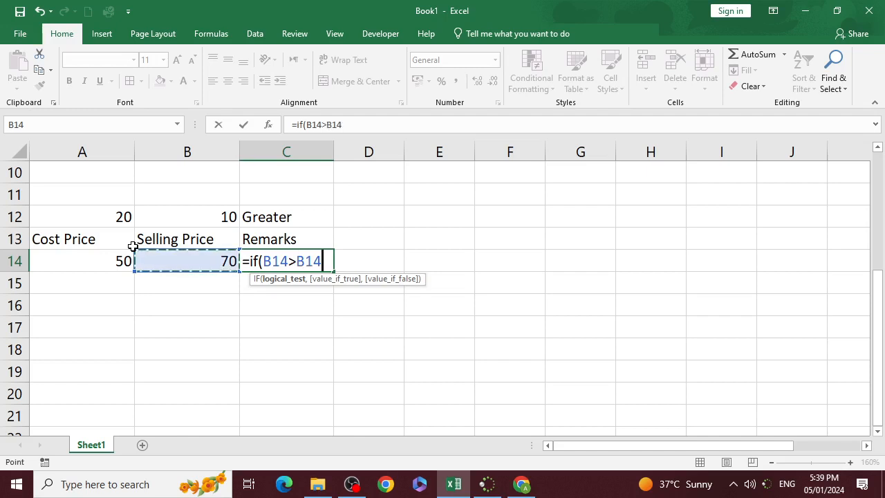
{"action": "type", "text": ","}
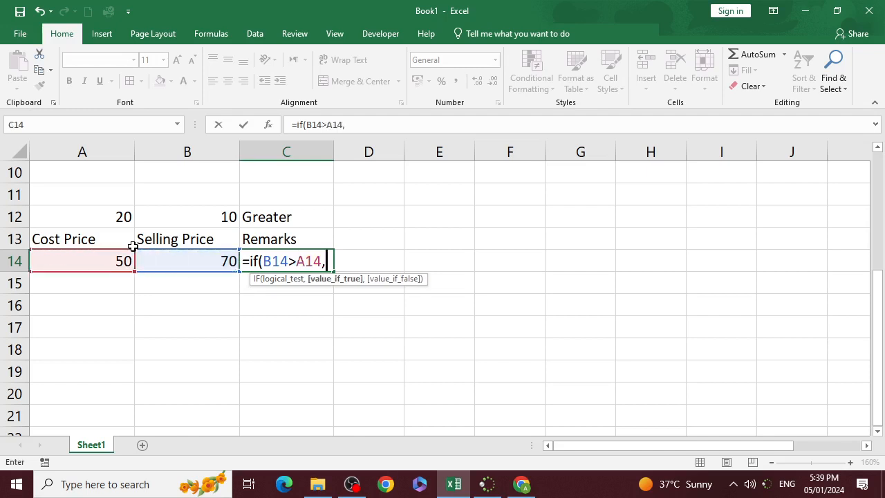
{"action": "type", "text": "\"Profit\""}
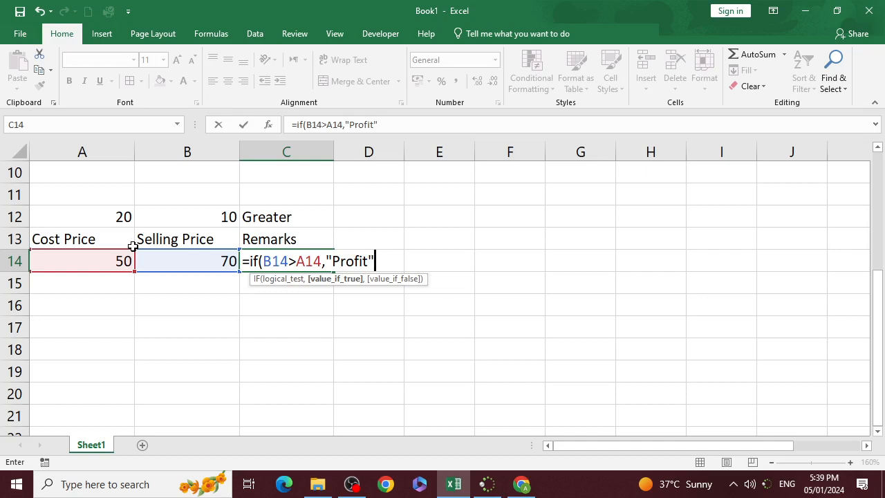
{"action": "type", "text": ","}
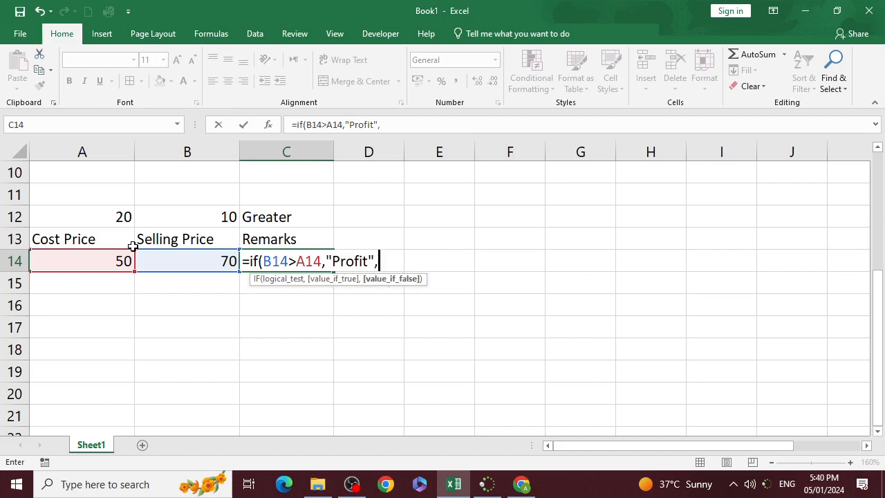
{"action": "type", "text": "if("}
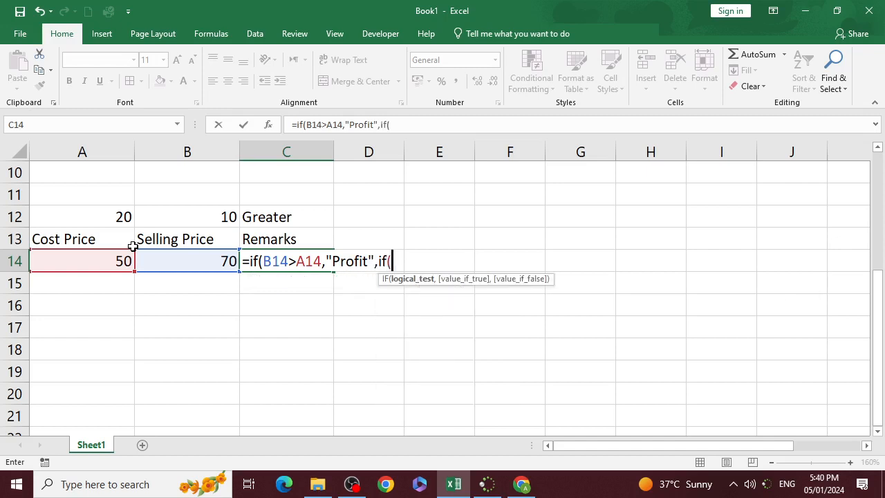
- Nest a second IF as the formula's false value, testing B14<A14 and returning "Loss" when true
{"action": "key", "text": "Left"}
{"action": "type", "text": "<"}
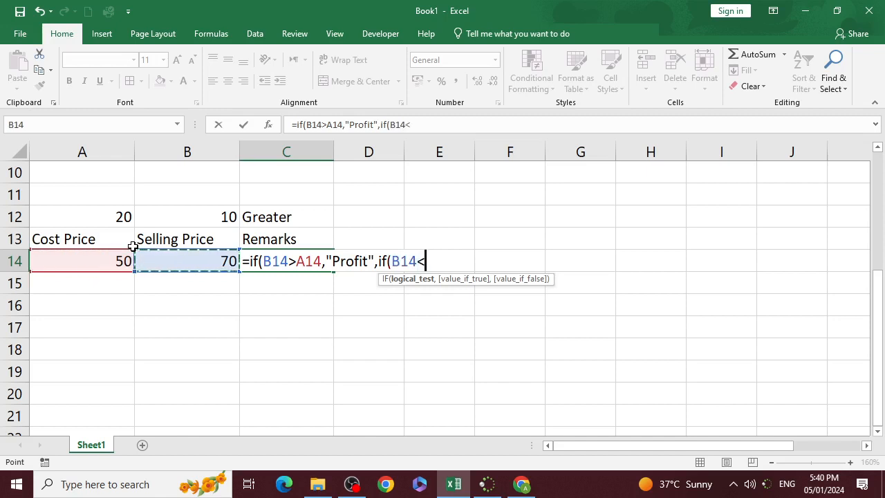
{"action": "key", "text": "Left"}
{"action": "key", "text": "Left"}
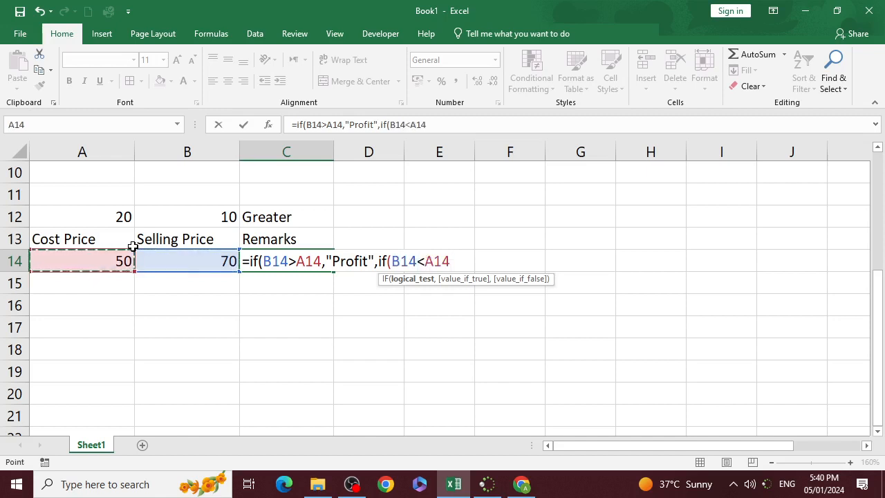
{"action": "type", "text": ","}
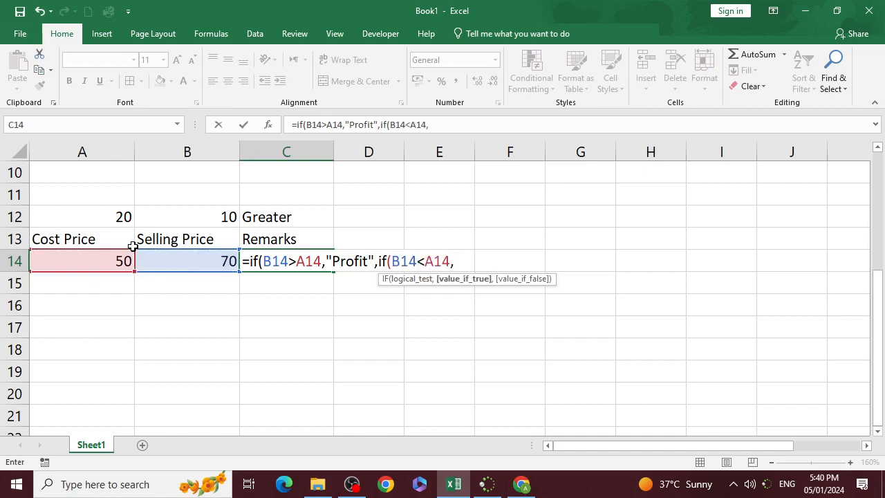
{"action": "type", "text": "\"Loss\","}
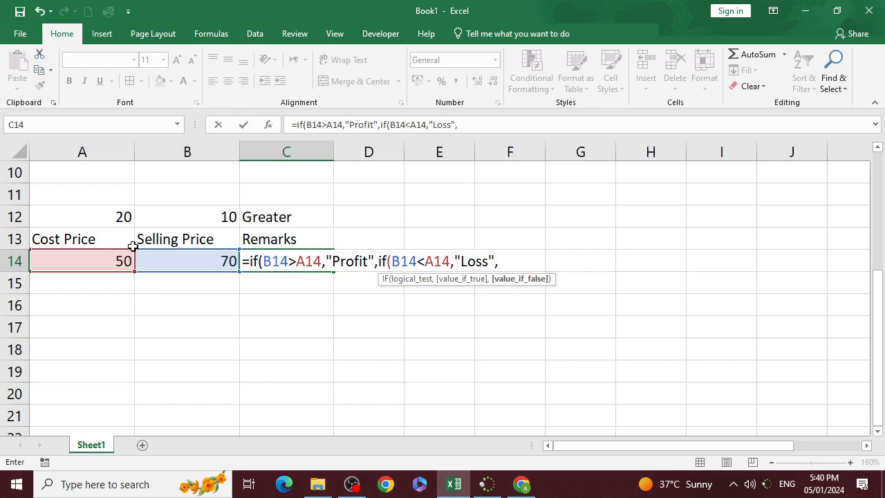
{"action": "type", "text": "\"No Prof"}
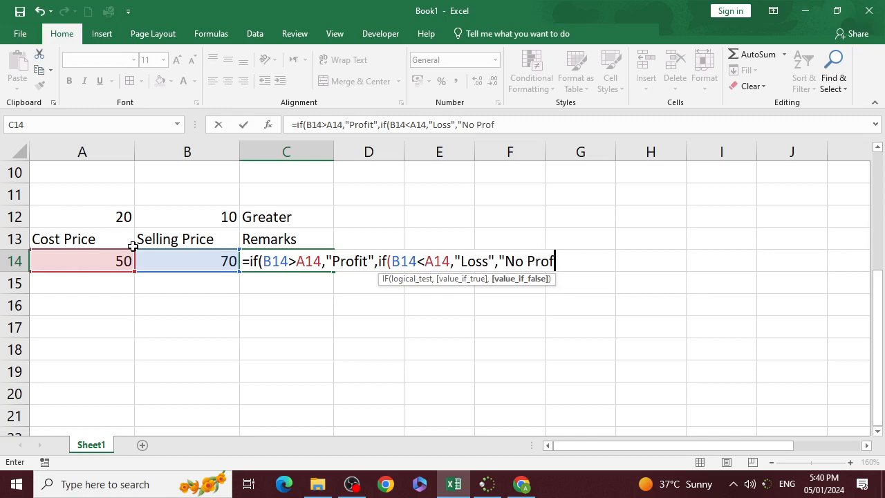
{"action": "type", "text": "it No Loss"}
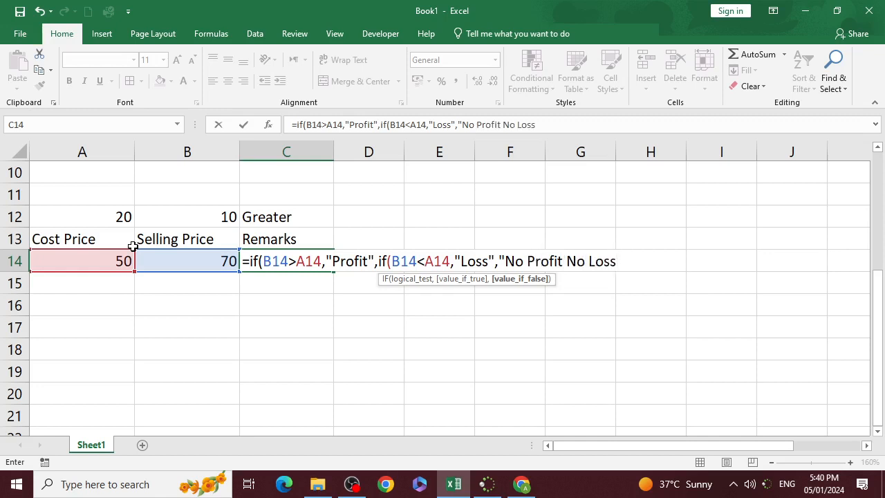
{"action": "type", "text": "\""}
- Add "No Profit No Loss" as the nested IF's false value and complete the formula in C14
{"action": "key", "text": "Return"}
{"action": "key", "text": "Return"}
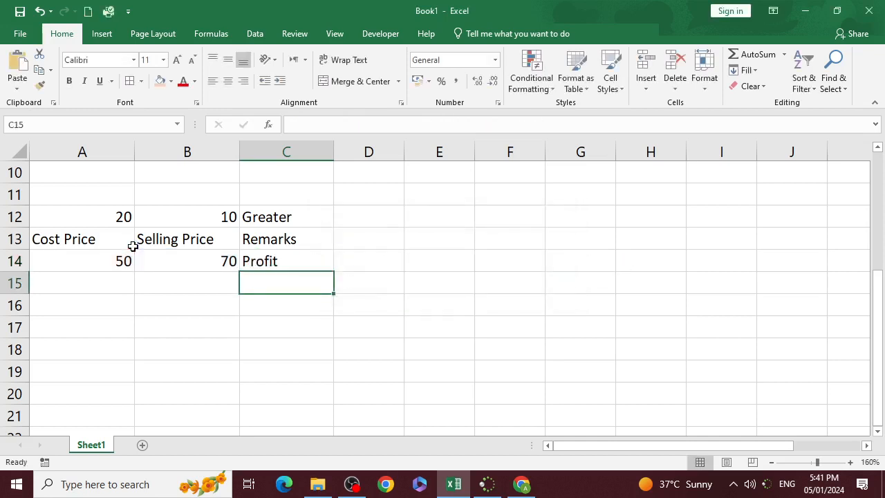
- Set the selling price in B14 to 40 to test the loss case of the formula
{"action": "left_click", "coordinate": [176, 261]}
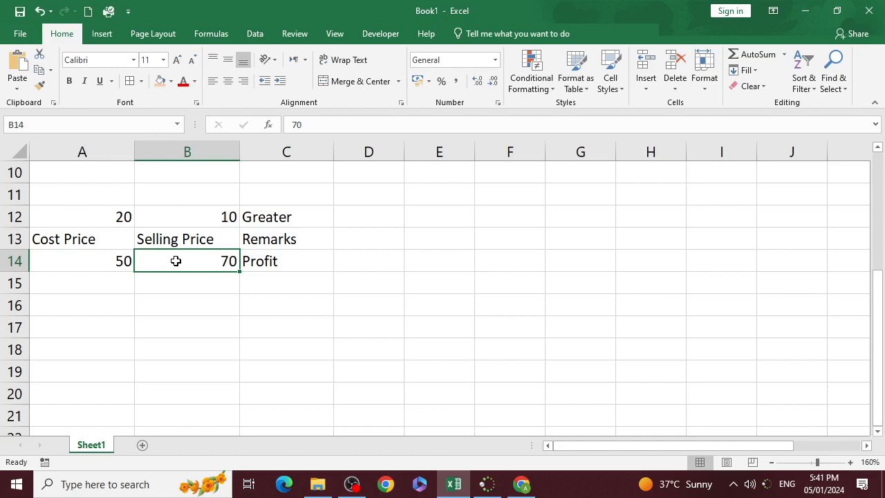
{"action": "type", "text": "40"}
{"action": "key", "text": "Return"}
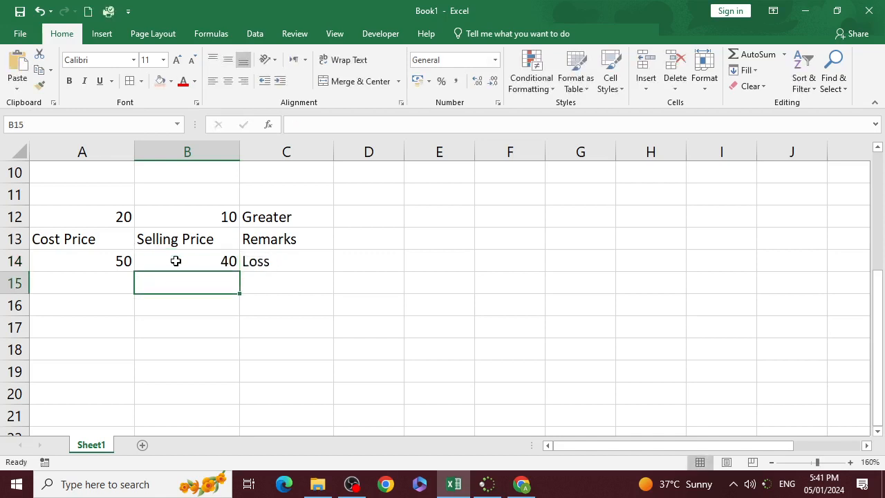
- Set the selling price in B14 to 50 so that it equals the cost price
{"action": "left_click", "coordinate": [176, 260]}
{"action": "type", "text": "50"}
{"action": "key", "text": "Return"}
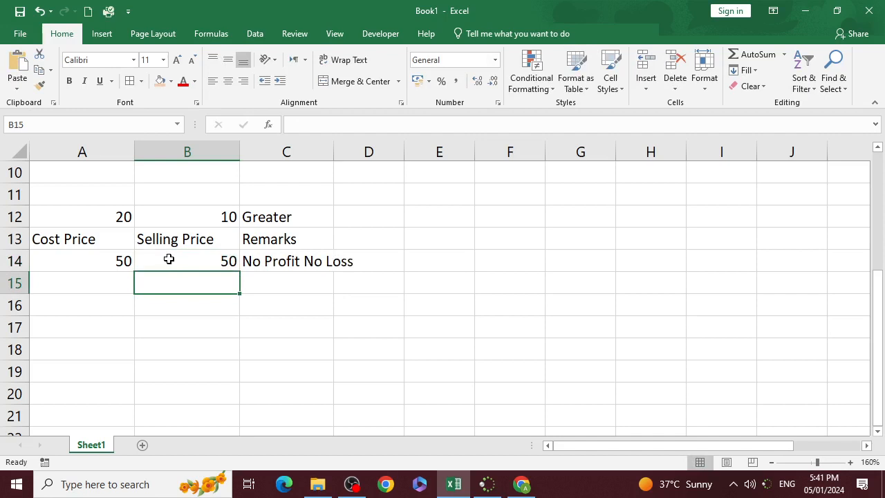
- Copy the full text of the nested IF formula in C14 and leave the cell without editing it
{"action": "double_click", "coordinate": [262, 256]}
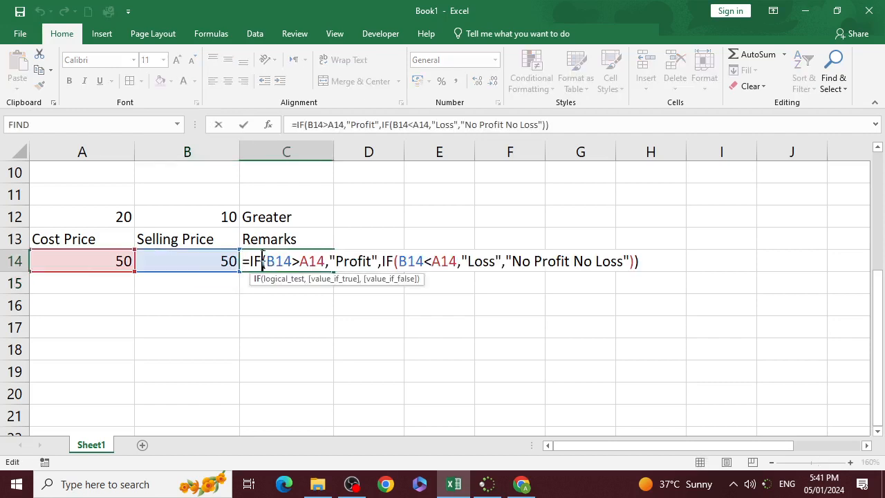
{"action": "left_click_drag", "start_coordinate": [245, 261], "coordinate": [642, 269]}
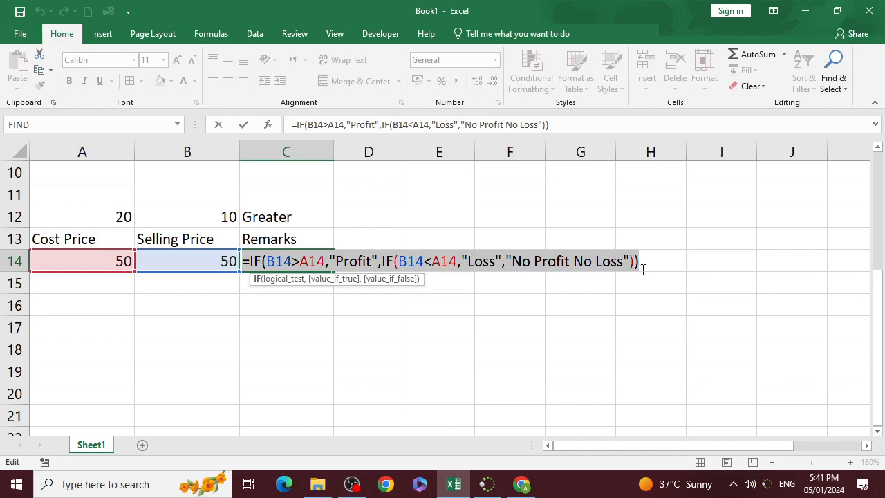
{"action": "key", "text": "ctrl+c"}
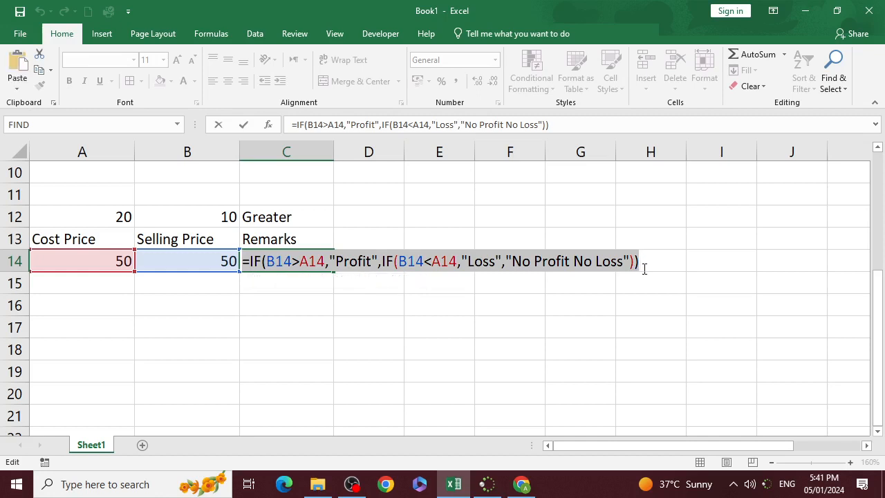
{"action": "left_click", "coordinate": [644, 280]}
{"action": "key", "text": "Escape"}
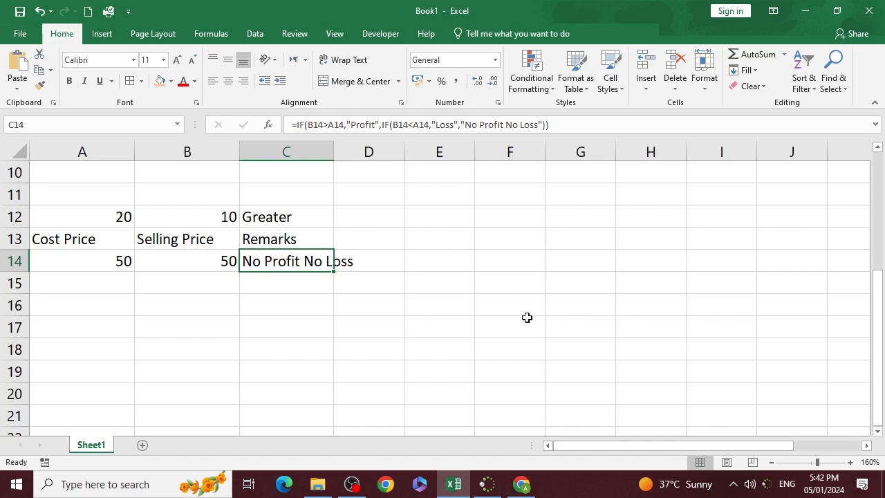
- Examine the marks sheet's titles, column headings, subject columns and the maximum marks listed in row 3
{"action": "scroll", "coordinate": [528, 318], "scroll_direction": "up", "scroll_amount": 3}
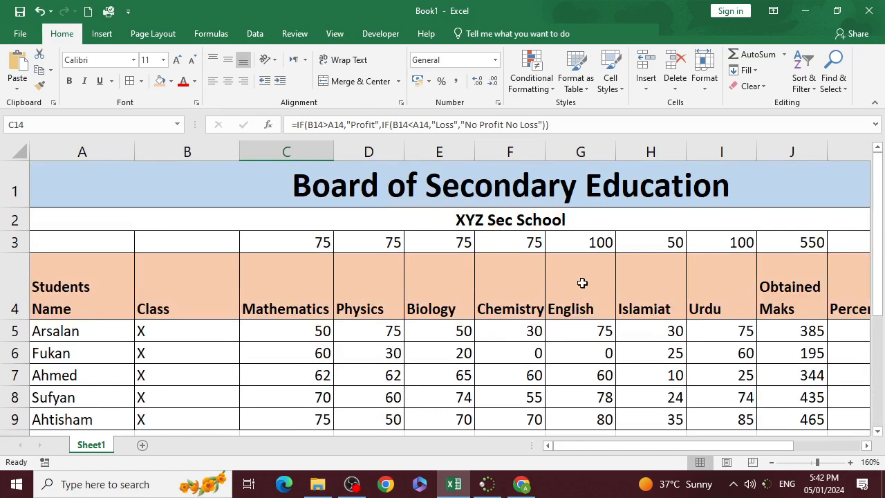
{"action": "left_click", "coordinate": [585, 187]}
{"action": "scroll", "coordinate": [198, 261], "scroll_direction": "down", "scroll_amount": 1}
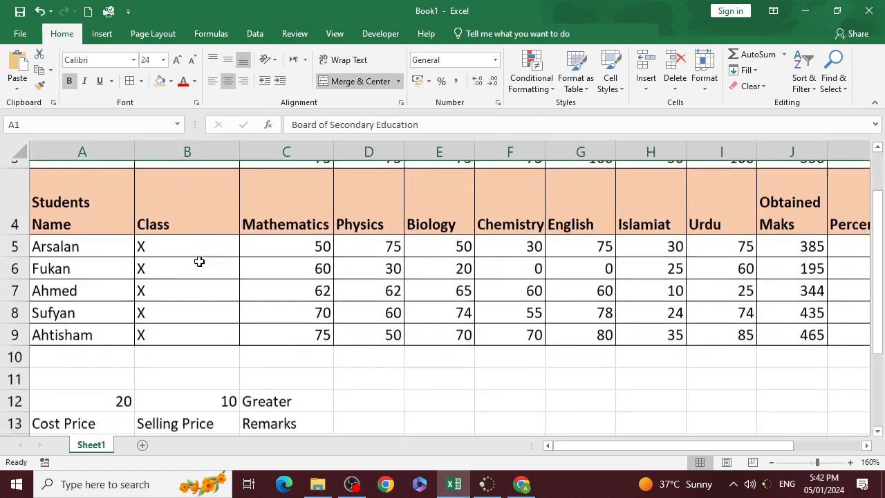
{"action": "scroll", "coordinate": [198, 261], "scroll_direction": "up", "scroll_amount": 1}
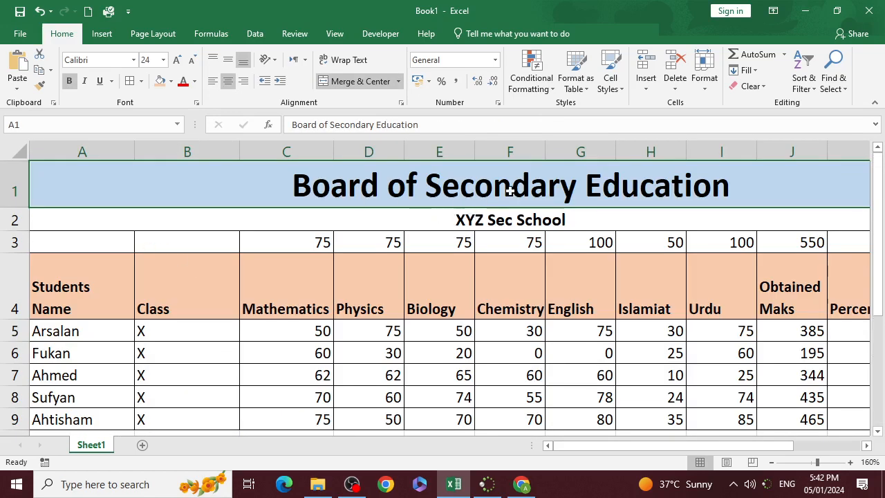
{"action": "scroll", "coordinate": [540, 190], "scroll_direction": "down", "scroll_amount": 3}
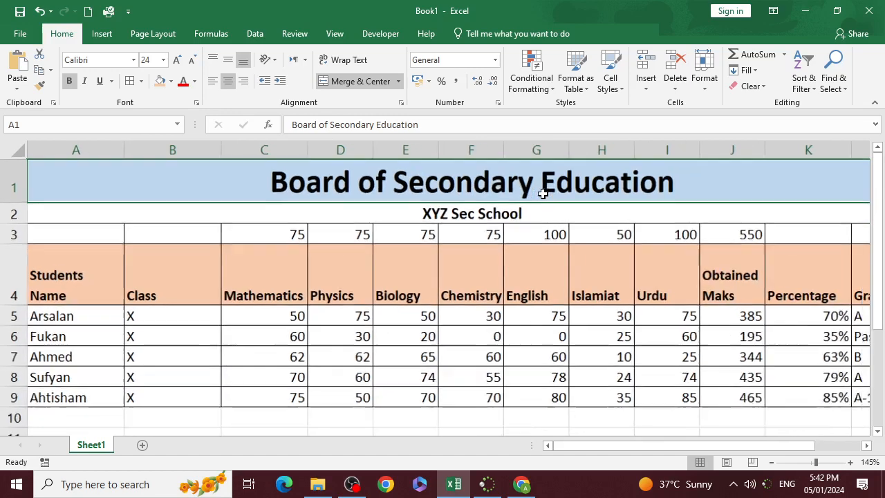
{"action": "left_click", "coordinate": [459, 205]}
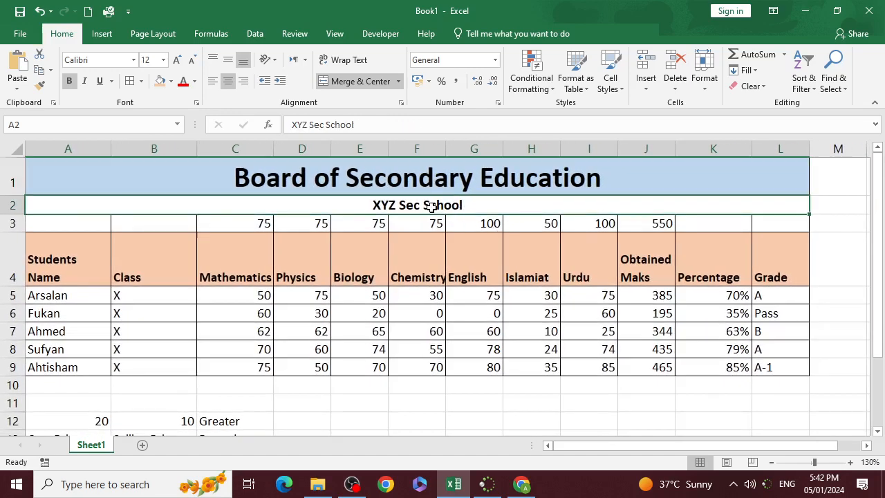
{"action": "left_click", "coordinate": [86, 256]}
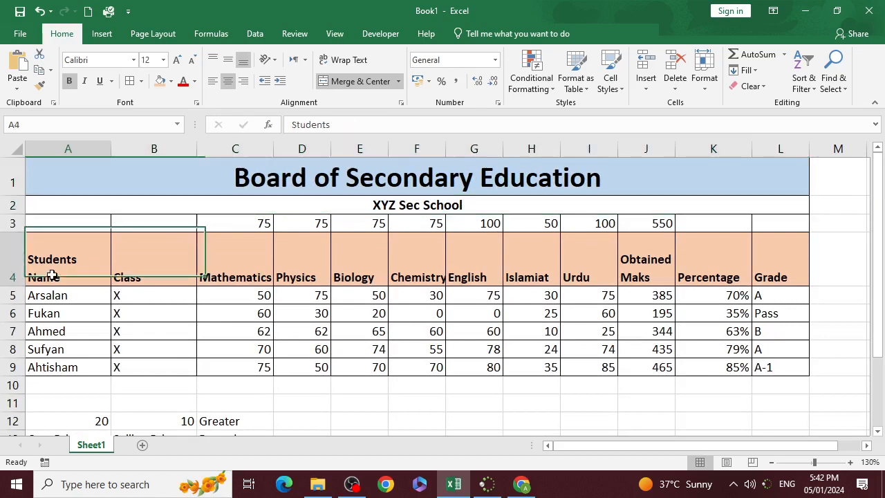
{"action": "left_click", "coordinate": [141, 267]}
{"action": "left_click", "coordinate": [226, 271]}
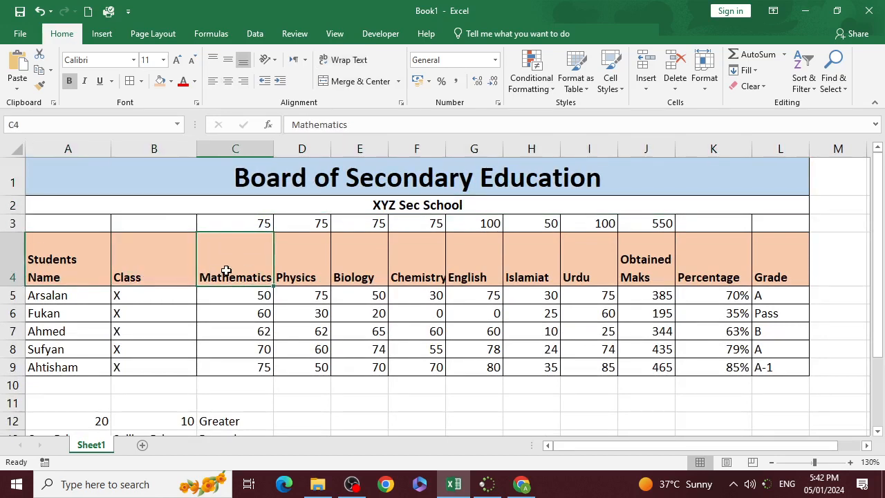
{"action": "left_click_drag", "start_coordinate": [227, 264], "coordinate": [555, 260]}
{"action": "left_click", "coordinate": [243, 226]}
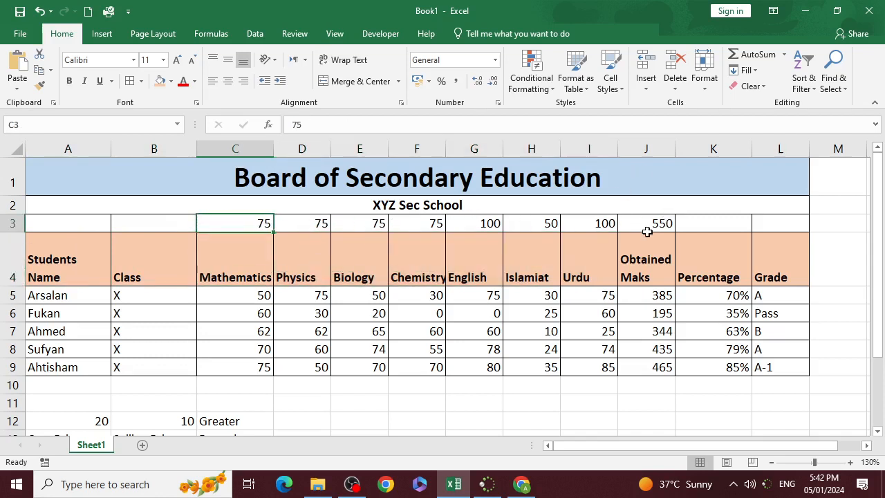
- Clear the obtained marks, percentage and grade values for all students in J5:L9
{"action": "left_click", "coordinate": [657, 268]}
{"action": "left_click_drag", "start_coordinate": [661, 295], "coordinate": [776, 358]}
{"action": "key", "text": "Delete"}
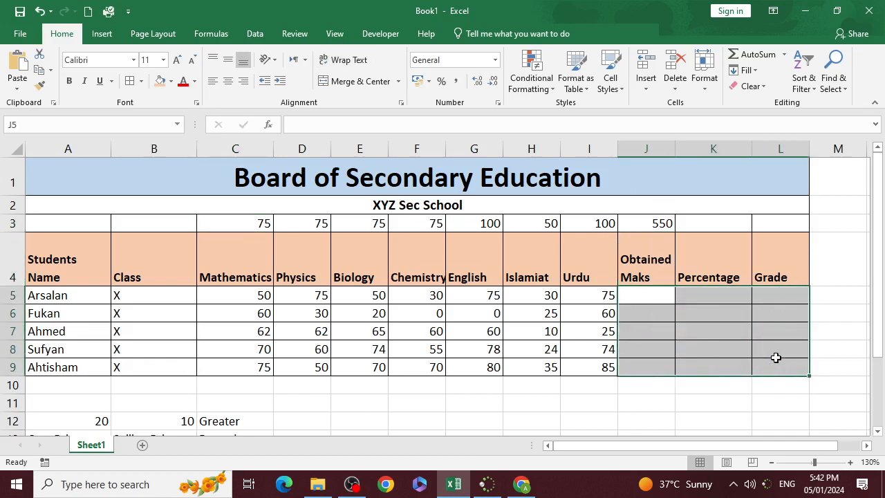
- Total the first student's subject marks in J5 with AutoSum
{"action": "left_click", "coordinate": [642, 328]}
{"action": "left_click", "coordinate": [646, 294]}
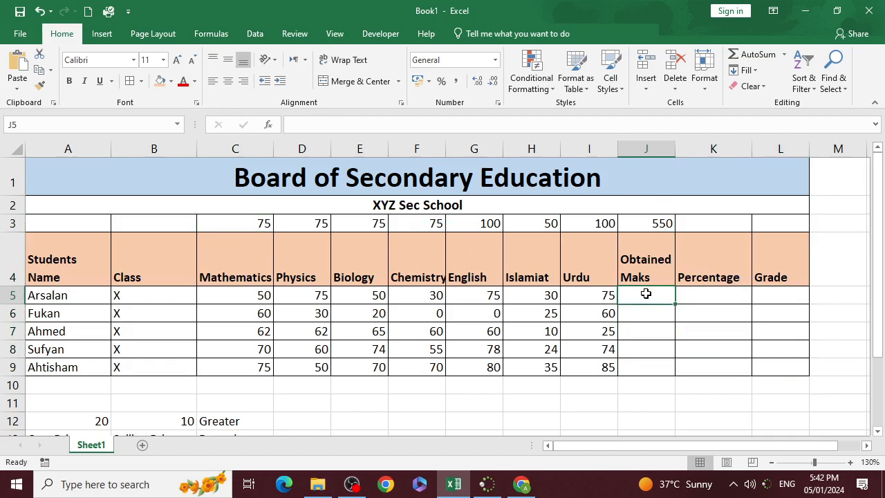
{"action": "key", "text": "alt+equal"}
{"action": "key", "text": "Return"}
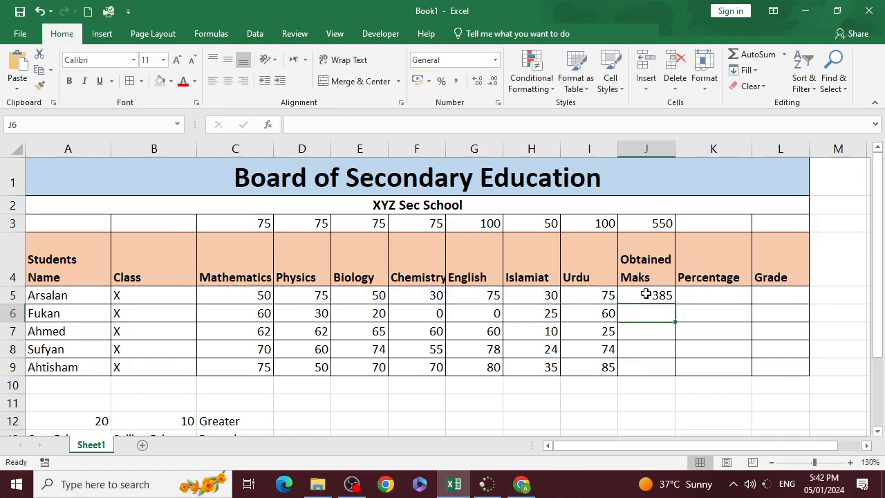
- Calculate the first student's percentage in K5 with the formula =J5/J3
{"action": "left_click", "coordinate": [701, 309]}
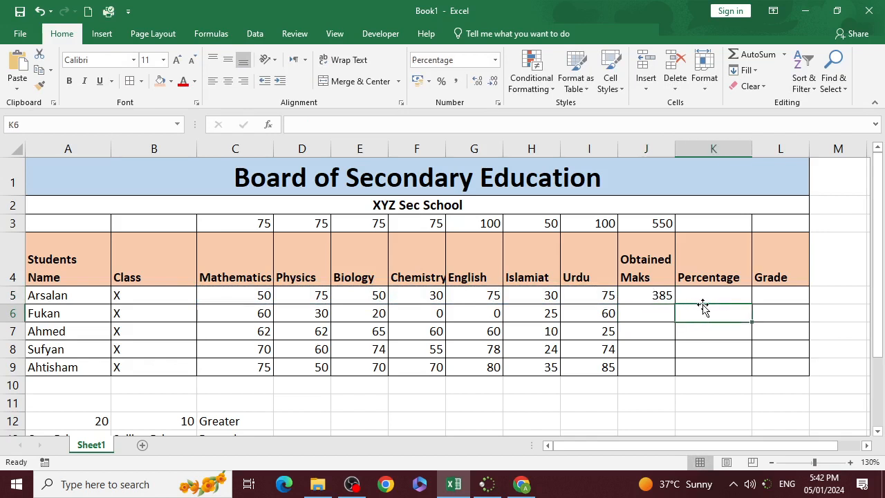
{"action": "left_click", "coordinate": [739, 296]}
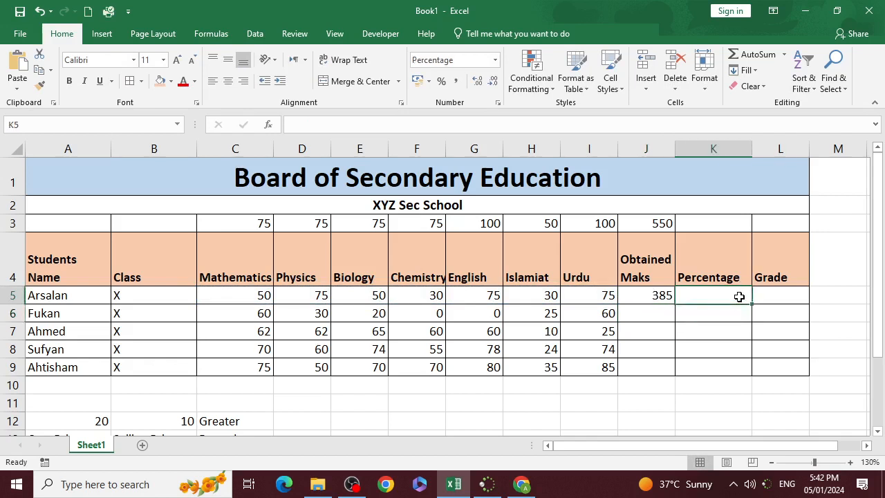
{"action": "type", "text": "="}
{"action": "key", "text": "Left"}
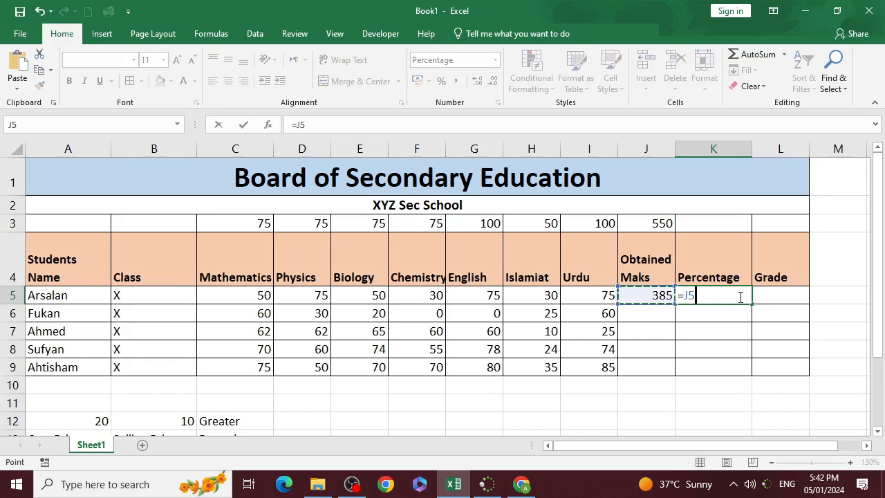
{"action": "type", "text": "/"}
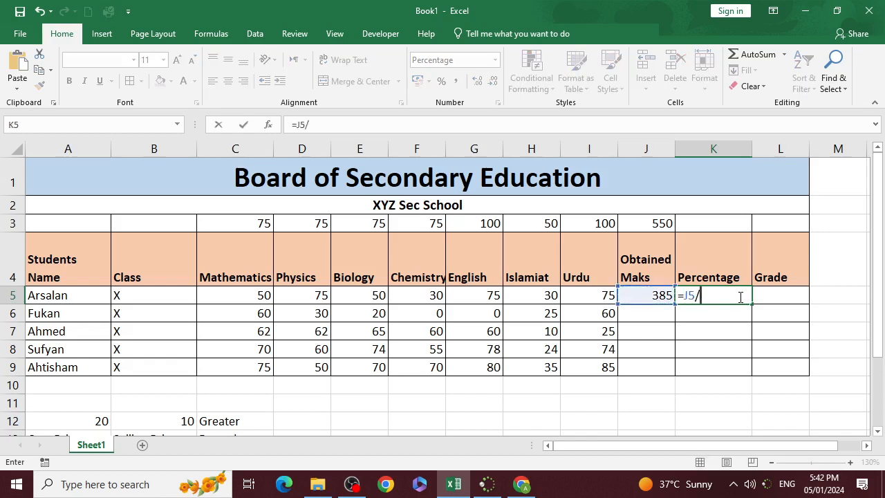
{"action": "left_click", "coordinate": [661, 223]}
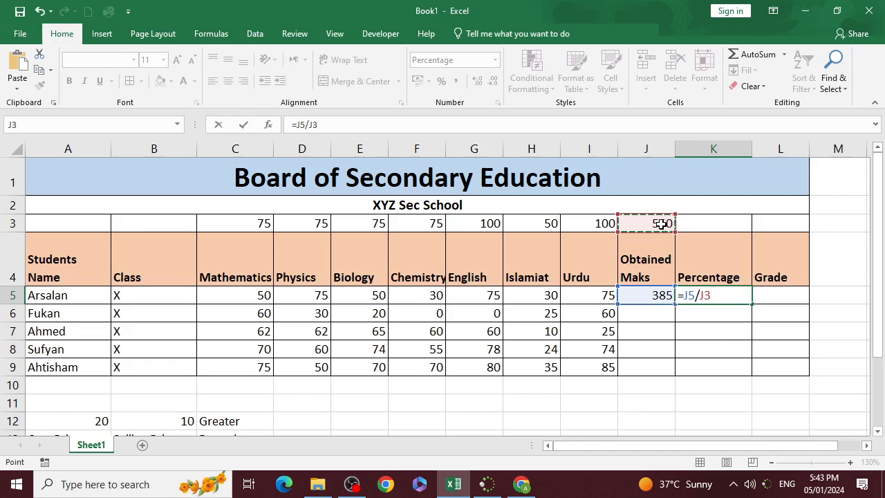
{"action": "key", "text": "Return"}
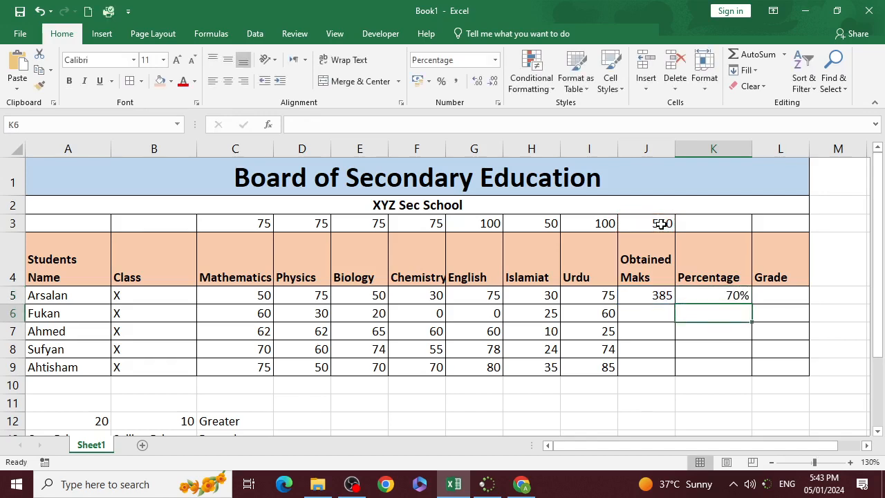
- Change the number format of K5 to General
{"action": "left_click", "coordinate": [737, 298]}
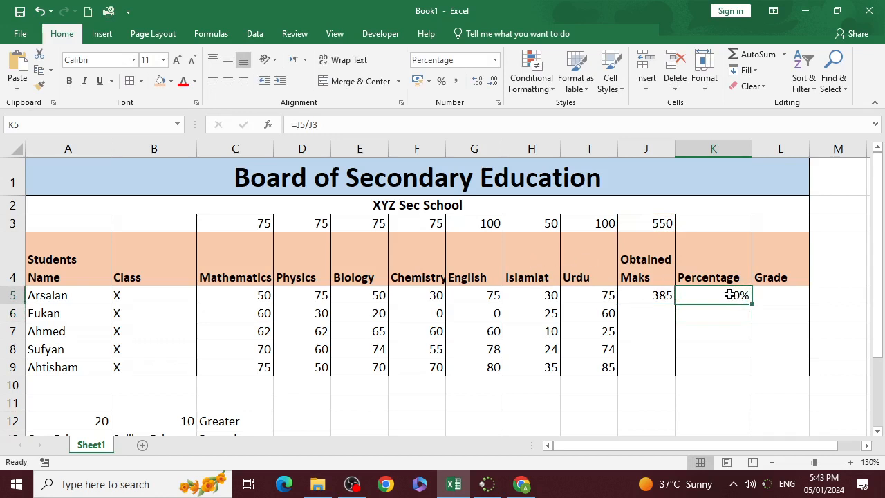
{"action": "left_click", "coordinate": [497, 61]}
{"action": "left_click", "coordinate": [471, 80]}
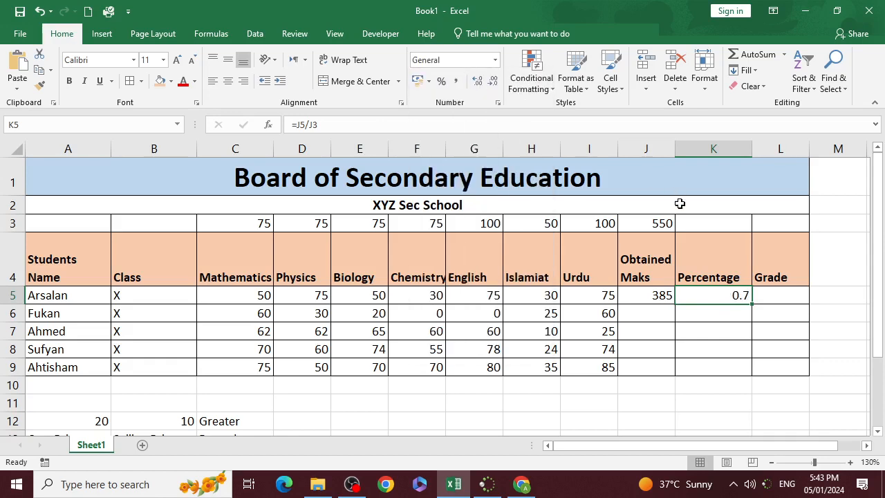
{"action": "left_click", "coordinate": [746, 335]}
- Try the Percentage format on K5 and undo it
{"action": "left_click", "coordinate": [741, 300]}
{"action": "left_click", "coordinate": [442, 81]}
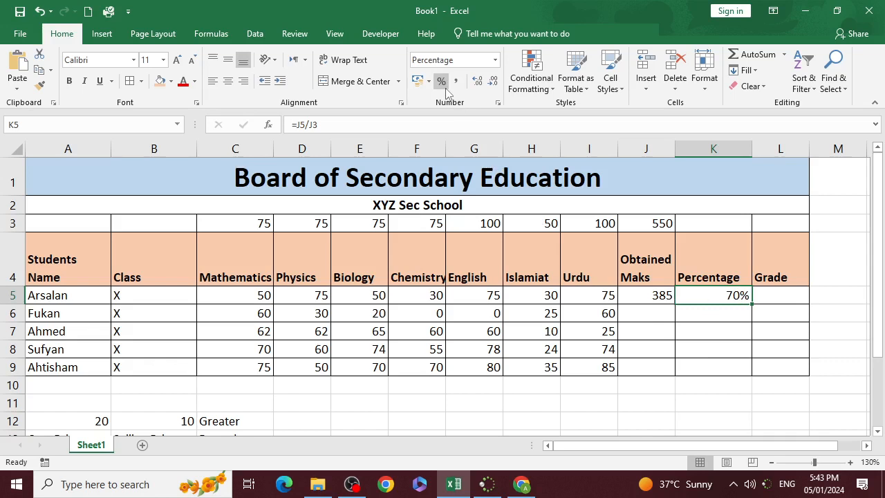
{"action": "key", "text": "ctrl+z"}
- Try changing the K5 formula to =J5/J3*100 and applying the Percentage format to it
{"action": "double_click", "coordinate": [740, 298]}
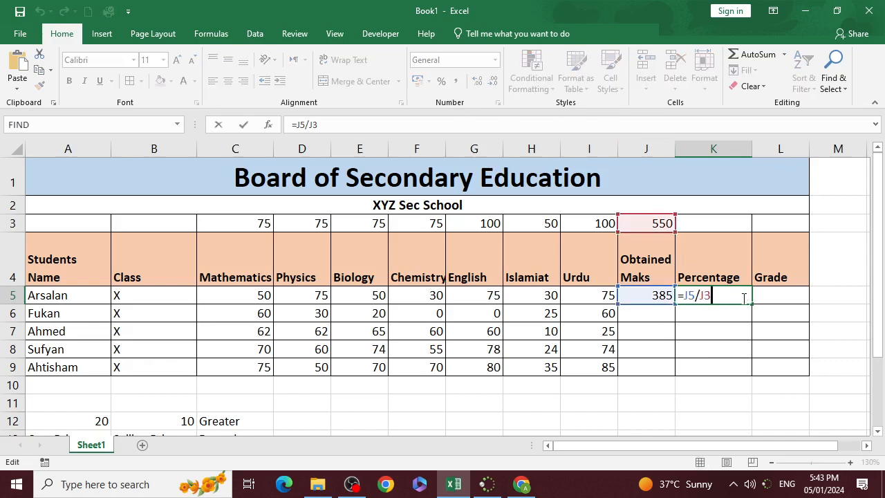
{"action": "type", "text": "*100"}
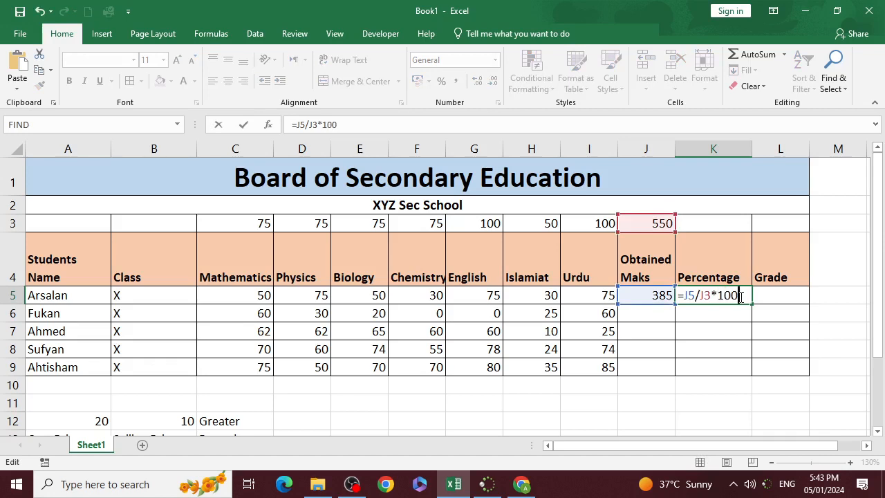
{"action": "key", "text": "Return"}
{"action": "left_click", "coordinate": [728, 296]}
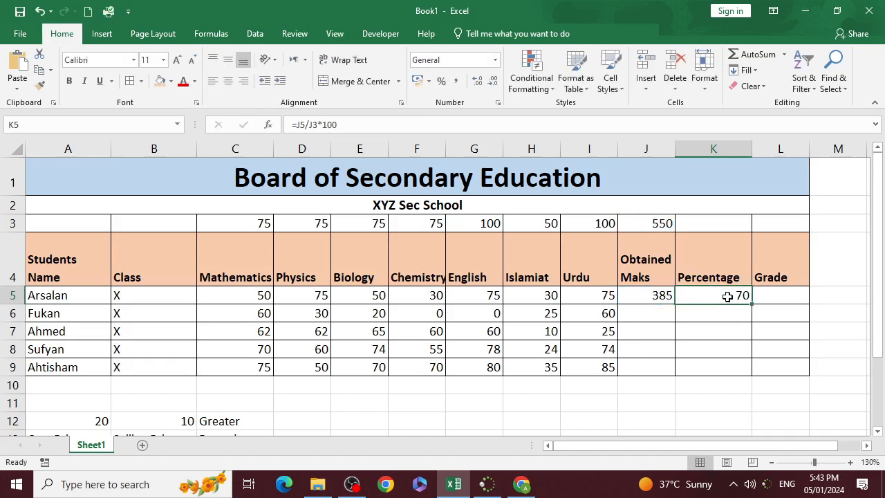
{"action": "left_click", "coordinate": [440, 82]}
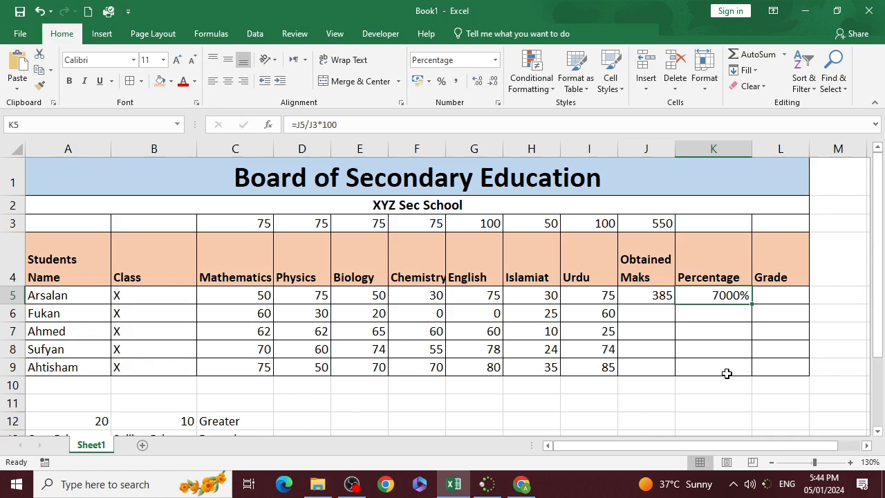
- Undo the percent format and the multiplication by 100 in K5, and format =J5/J3 as a percentage
{"action": "key", "text": "ctrl+z"}
{"action": "key", "text": "ctrl+z"}
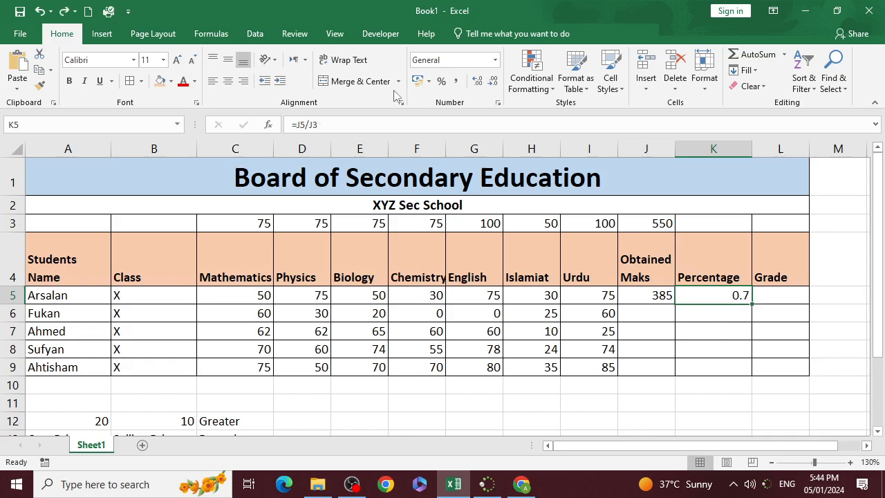
{"action": "left_click", "coordinate": [441, 82]}
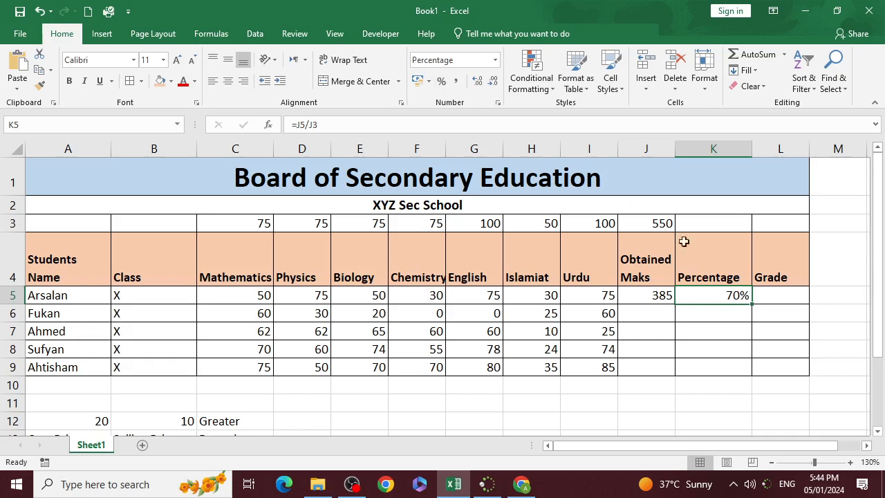
- Start an IF formula in Grade cell L5 with the percentage in K5 as the tested cell
{"action": "left_click", "coordinate": [766, 294]}
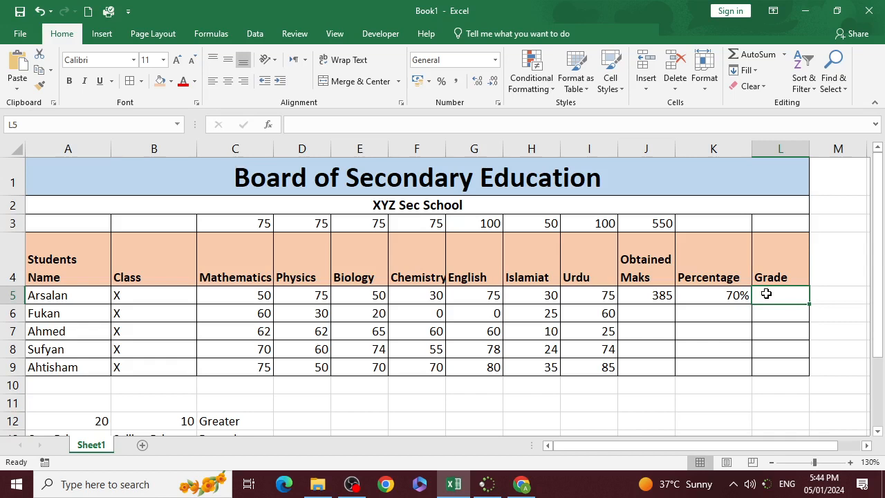
{"action": "type", "text": "="}
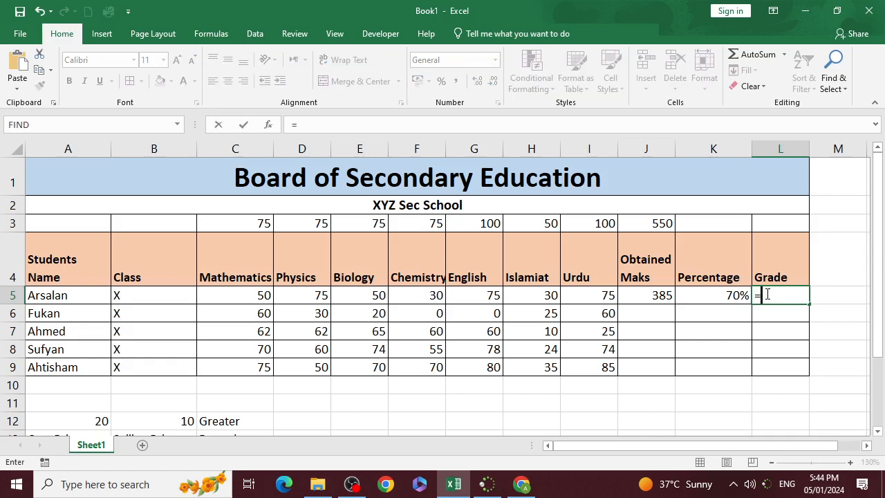
{"action": "type", "text": "if("}
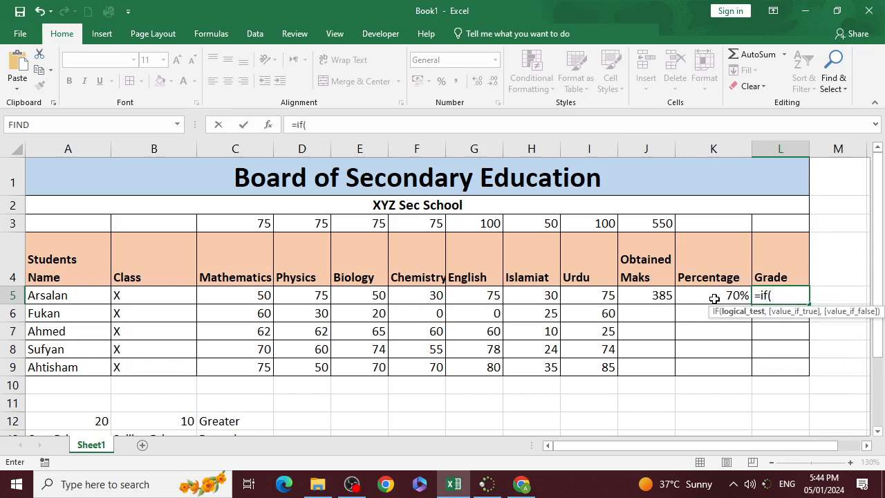
{"action": "left_click", "coordinate": [715, 298]}
{"action": "left_click_drag", "start_coordinate": [760, 448], "coordinate": [833, 455]}
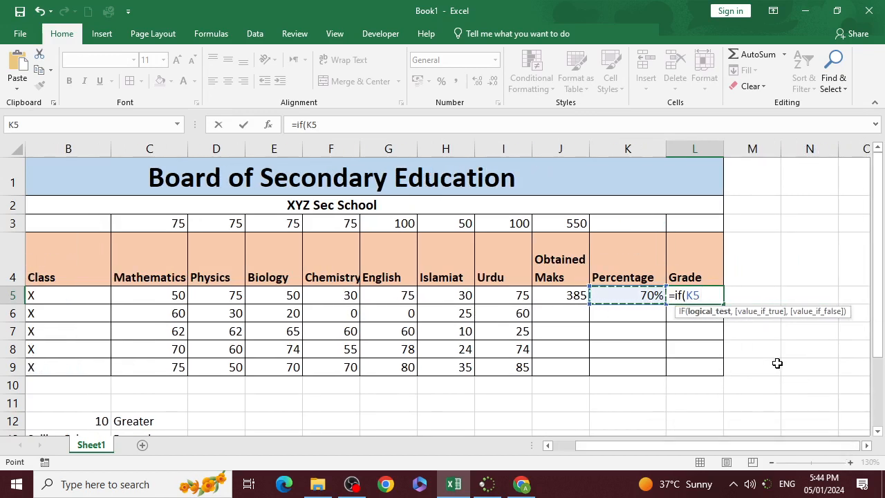
- Complete the logical test as K5>="80%" and enter "A1" as the value if true
{"action": "type", "text": ">="}
{"action": "type", "text": "\"80"}
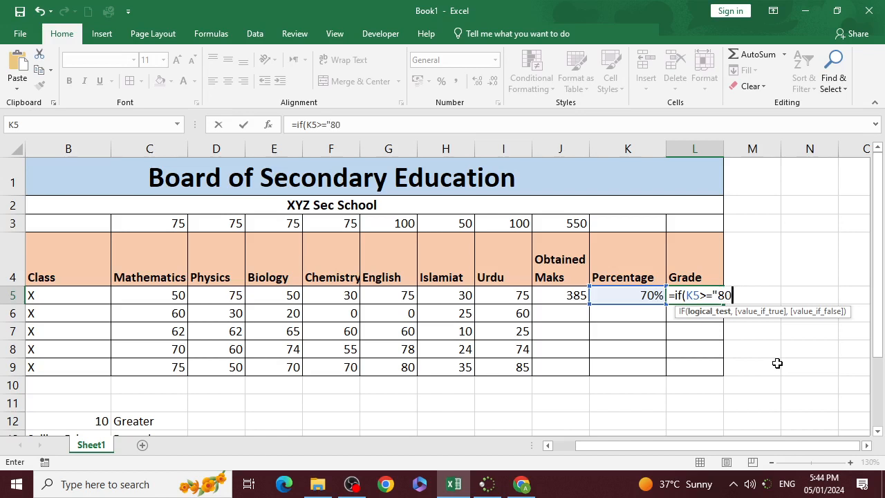
{"action": "type", "text": "%\","}
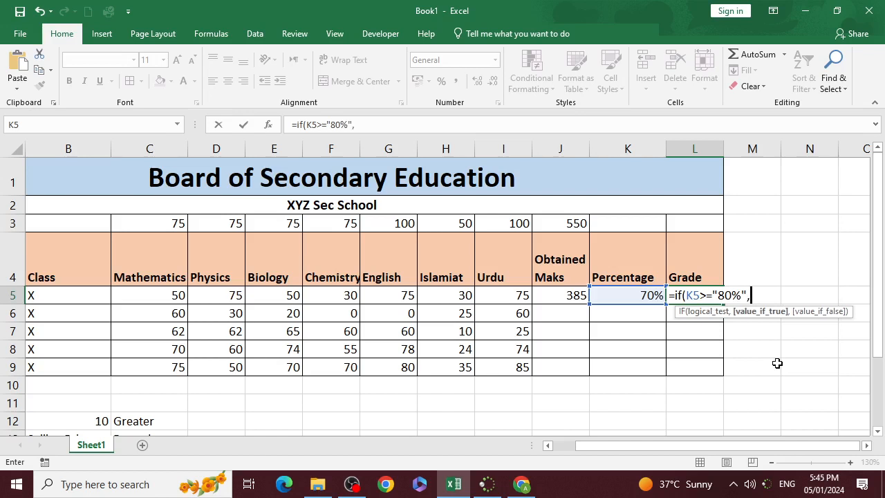
{"action": "type", "text": "\"A1\",if"}
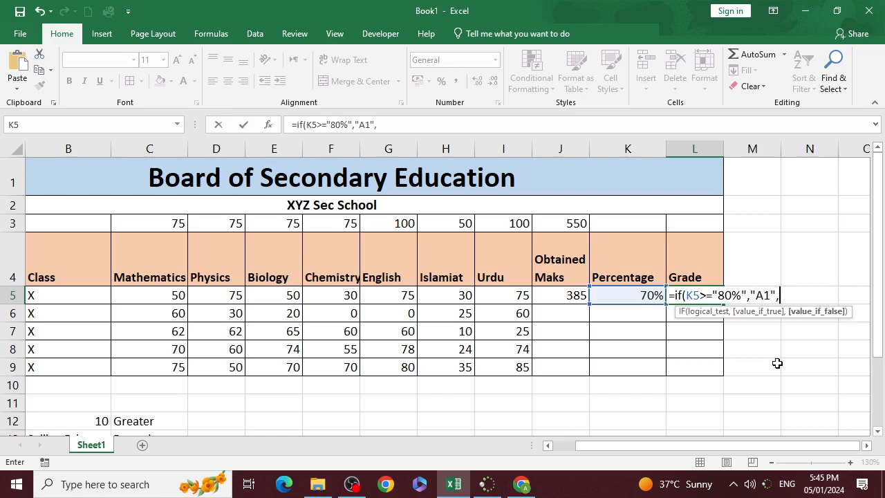
{"action": "type", "text": "("}
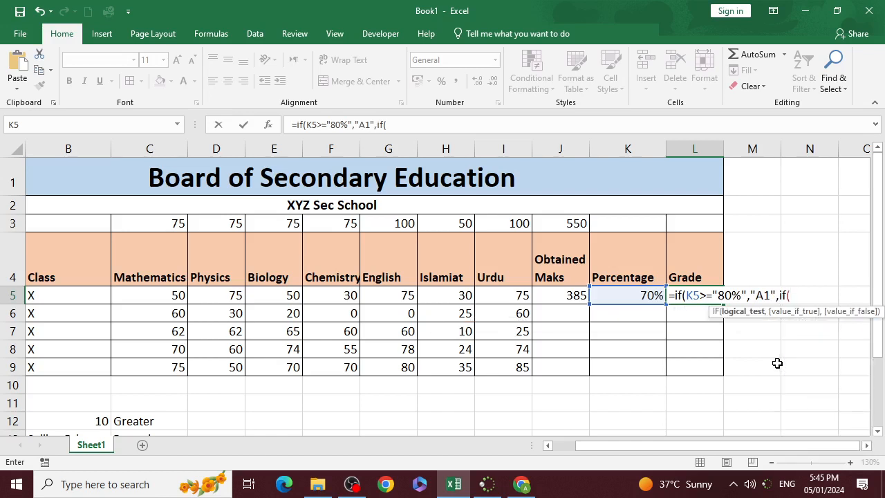
- Nest a second IF in the L5 formula as the value if false, testing K5>="70%" and returning "A"
{"action": "left_click", "coordinate": [645, 296]}
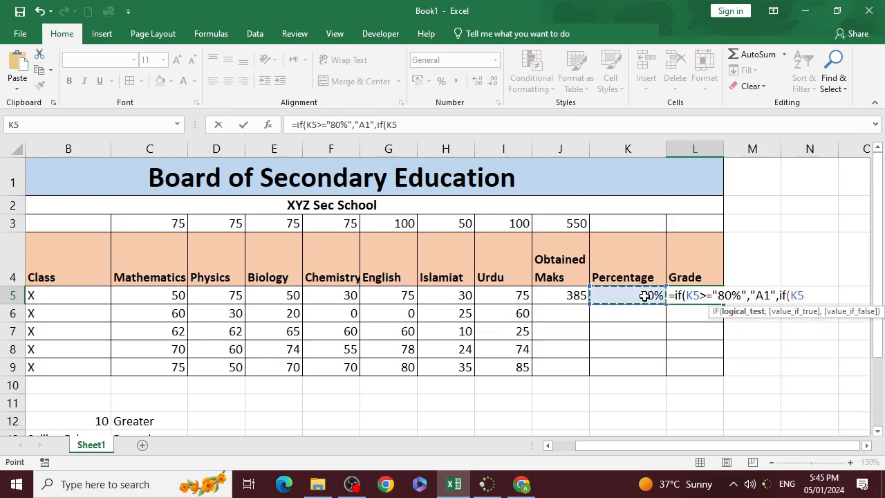
{"action": "type", "text": ">=\"70"}
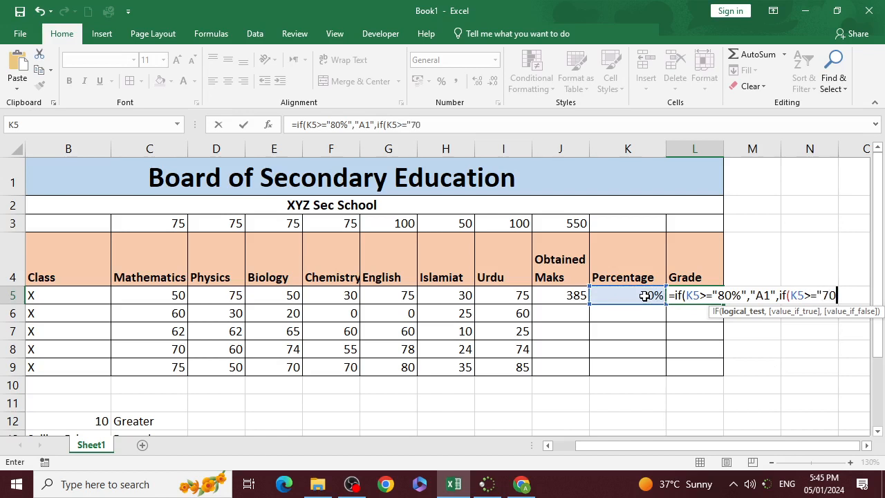
{"action": "type", "text": "%\""}
{"action": "type", "text": ","}
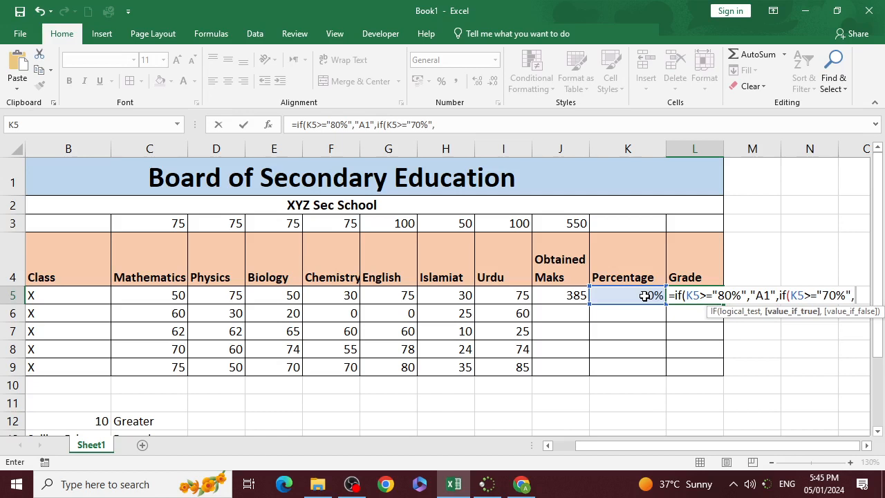
{"action": "type", "text": "\"A\""}
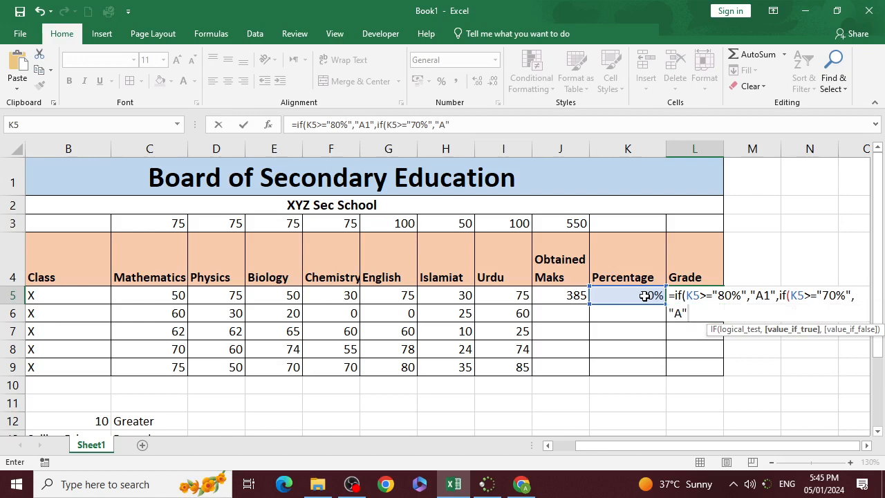
{"action": "type", "text": ",if"}
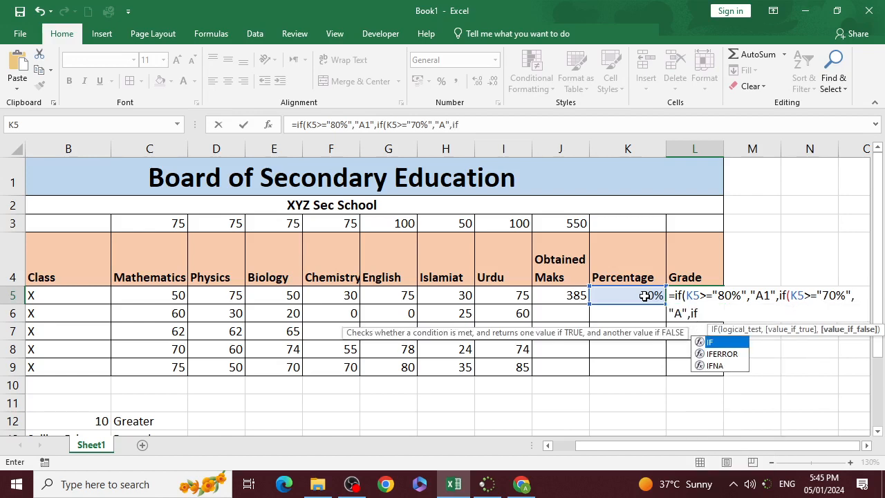
{"action": "type", "text": "(K5>"}
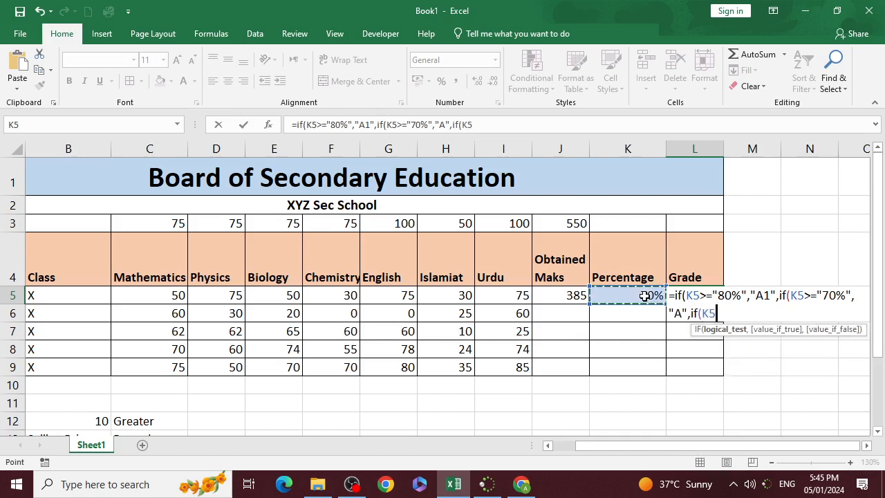
{"action": "type", "text": "=\"60"}
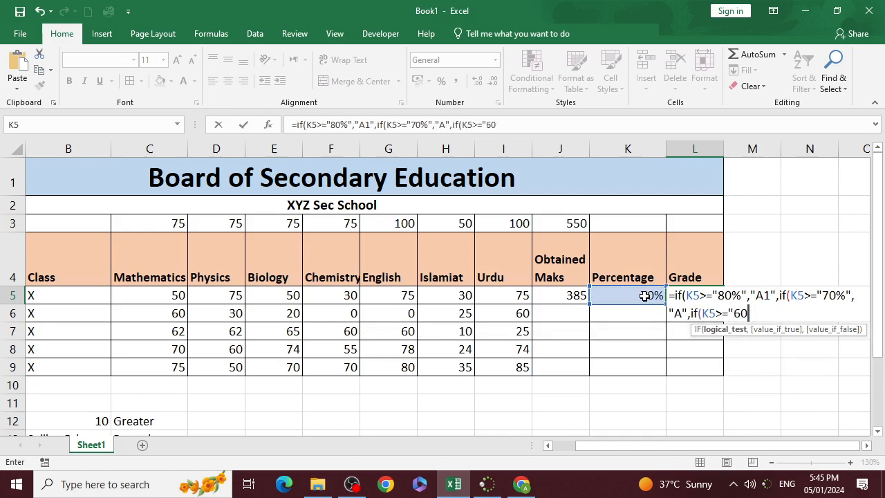
{"action": "type", "text": "%\","}
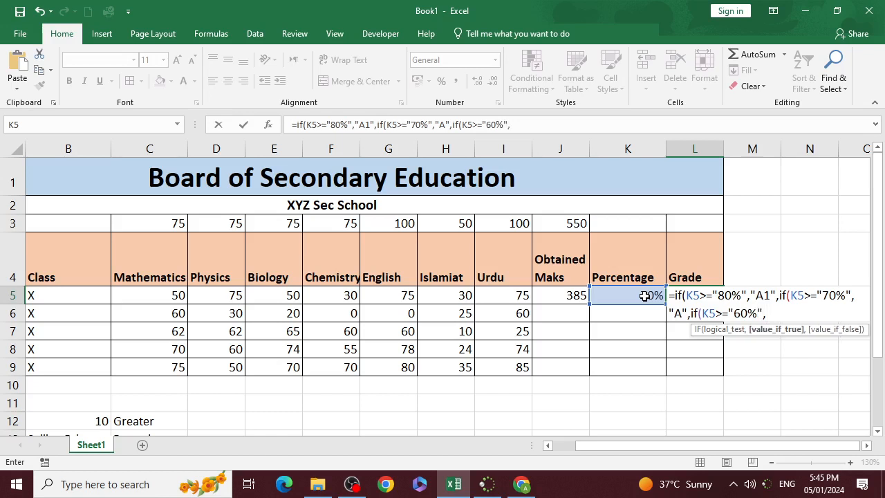
{"action": "type", "text": "\"B\",if"}
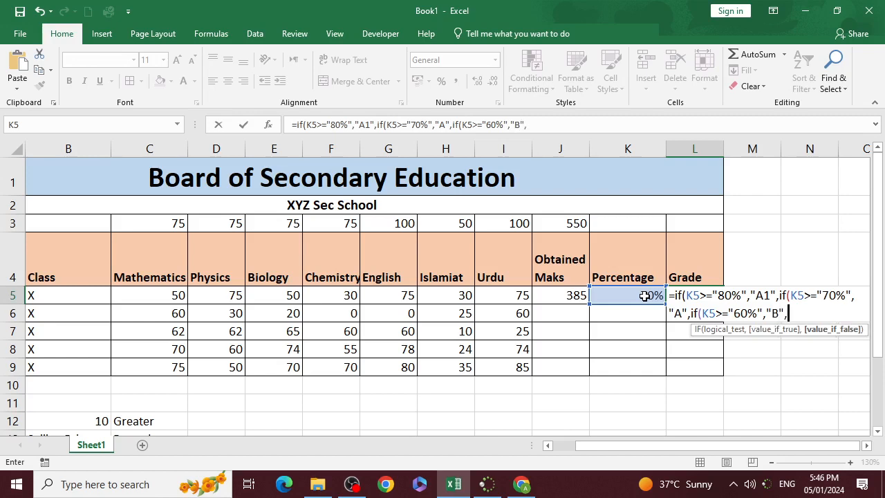
{"action": "type", "text": "("}
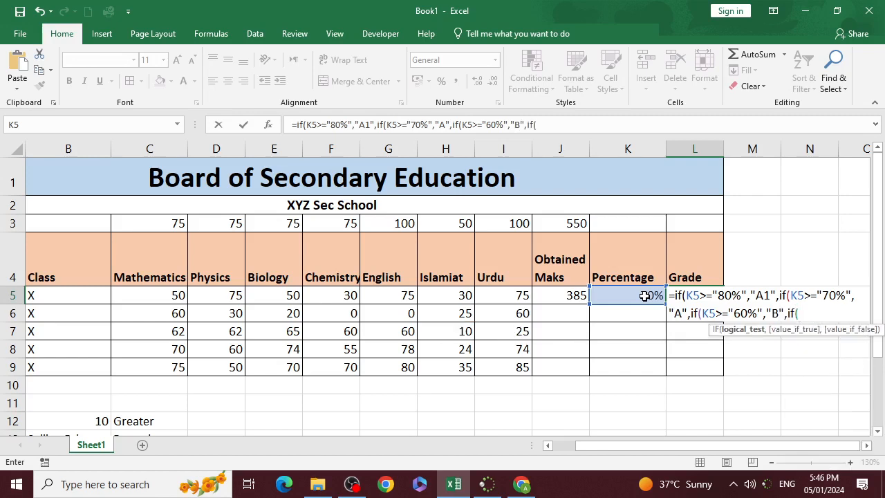
- Nest a fourth IF in the L5 grade formula, testing K5>="50%" and returning "C"
{"action": "left_click", "coordinate": [644, 296]}
{"action": "type", "text": ">"}
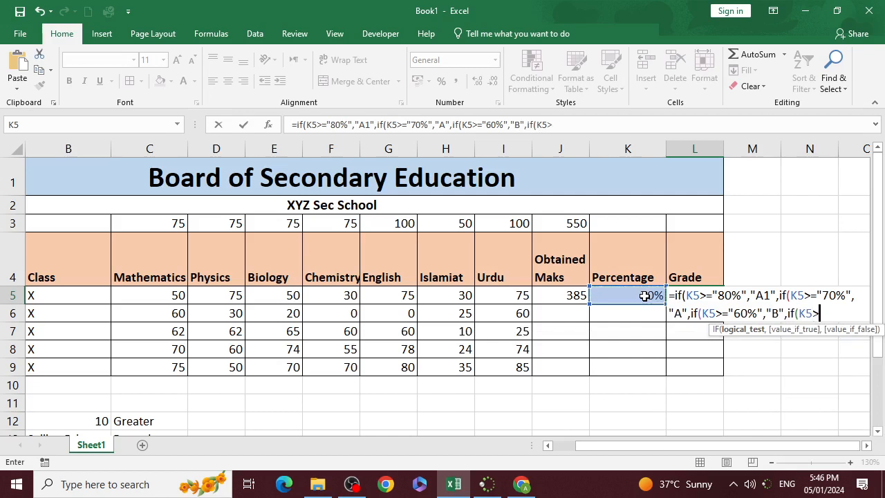
{"action": "type", "text": "=\"50%\","}
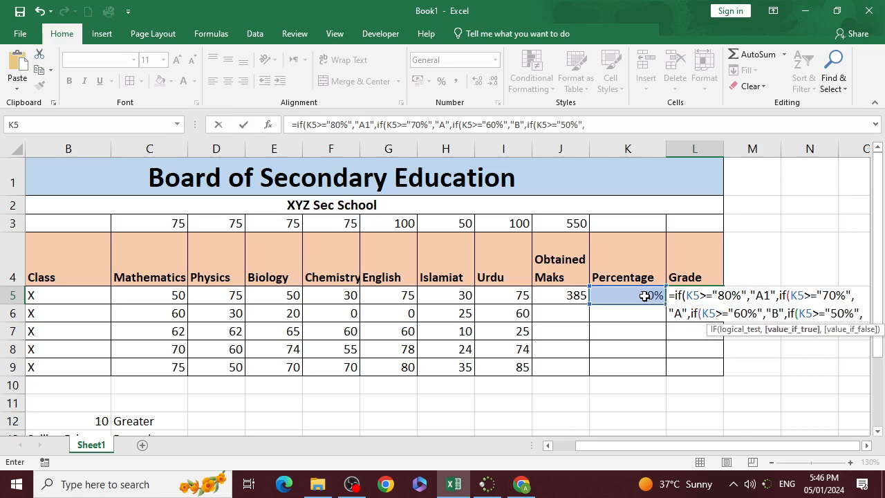
{"action": "type", "text": "\""}
{"action": "type", "text": "C"}
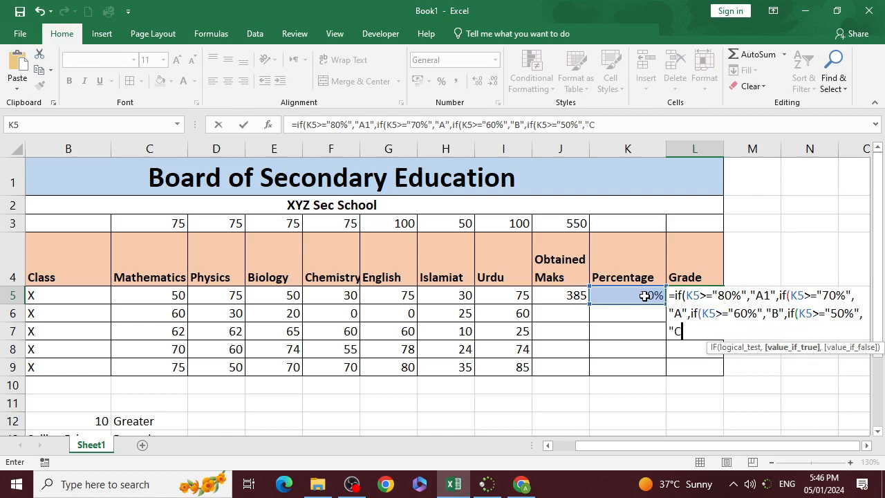
{"action": "type", "text": "\",if"}
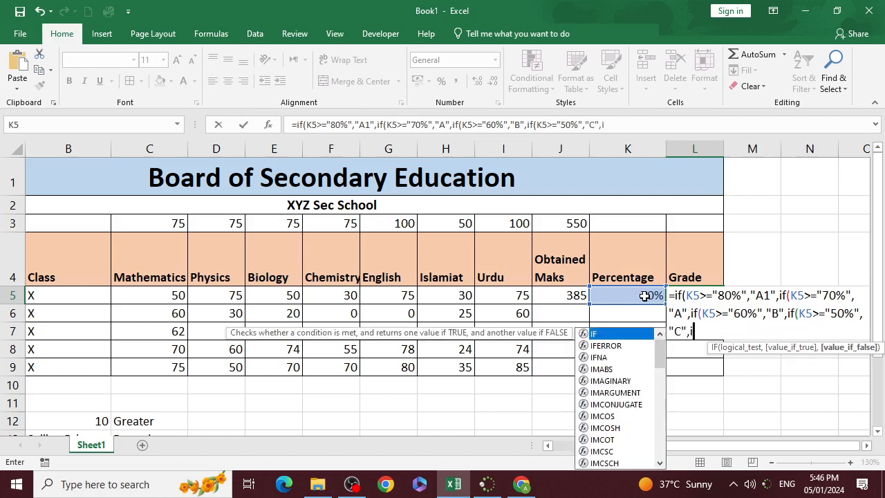
- Nest a fifth IF in the L5 grade formula, testing K5>="40%" and returning "D"
{"action": "key", "text": "Return"}
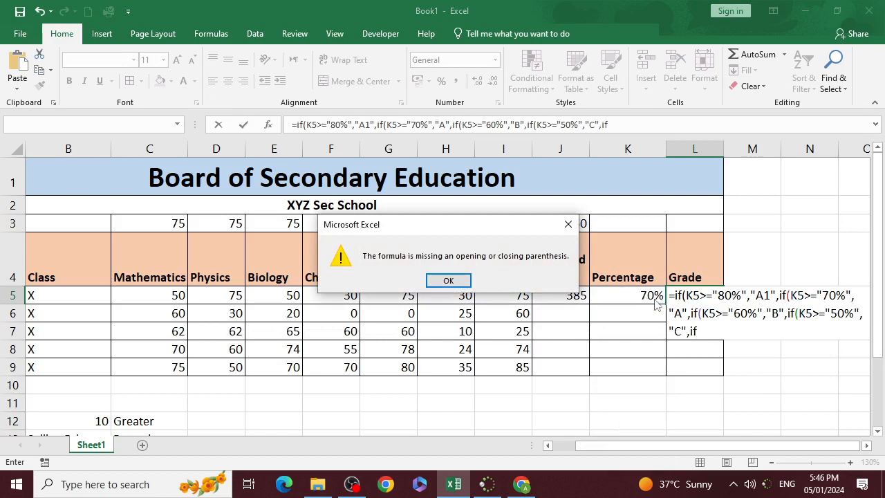
{"action": "left_click", "coordinate": [568, 224]}
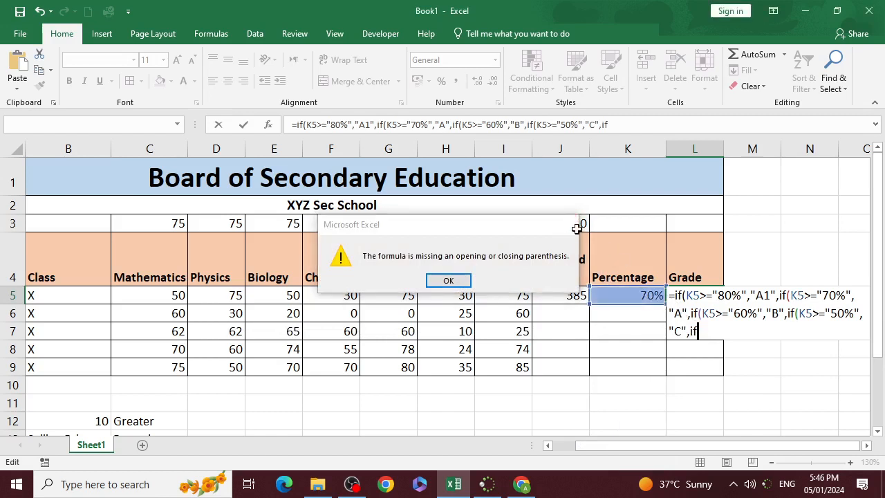
{"action": "type", "text": "("}
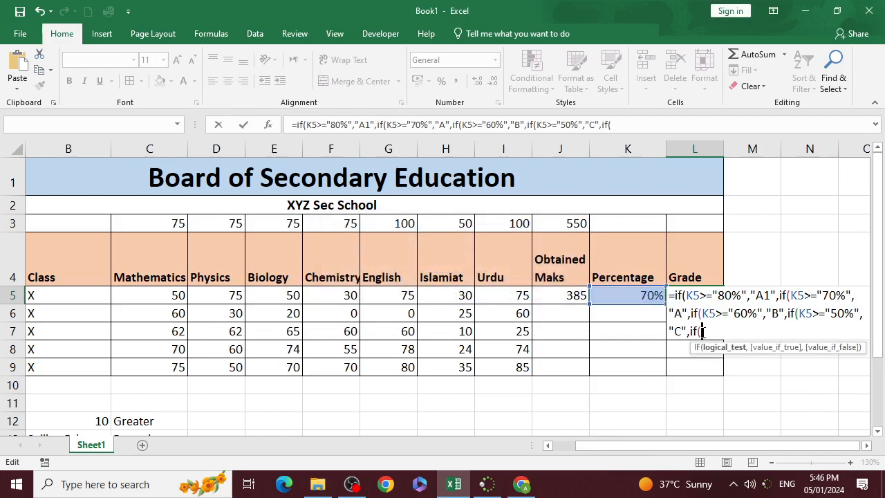
{"action": "left_click", "coordinate": [619, 295]}
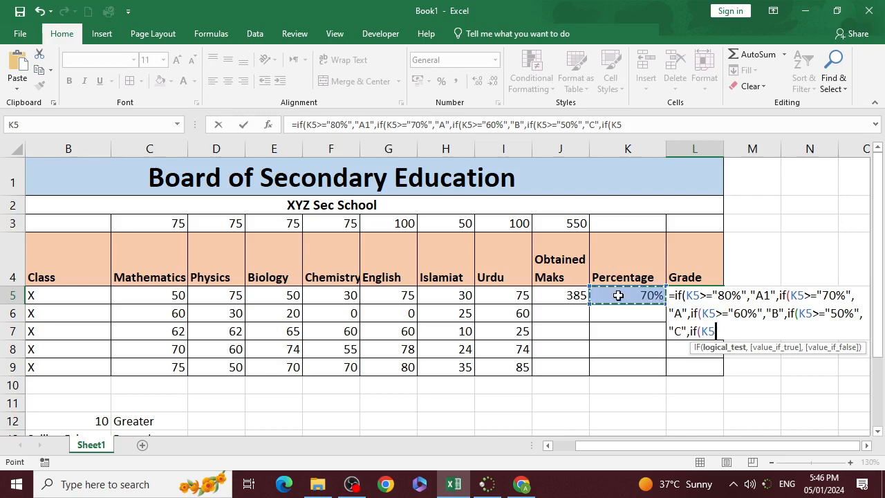
{"action": "type", "text": ">=\"40%"}
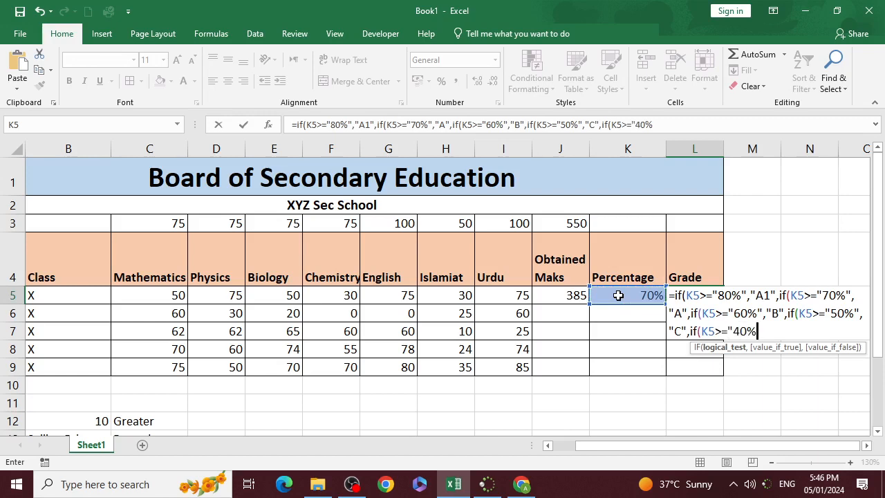
{"action": "type", "text": "\",\""}
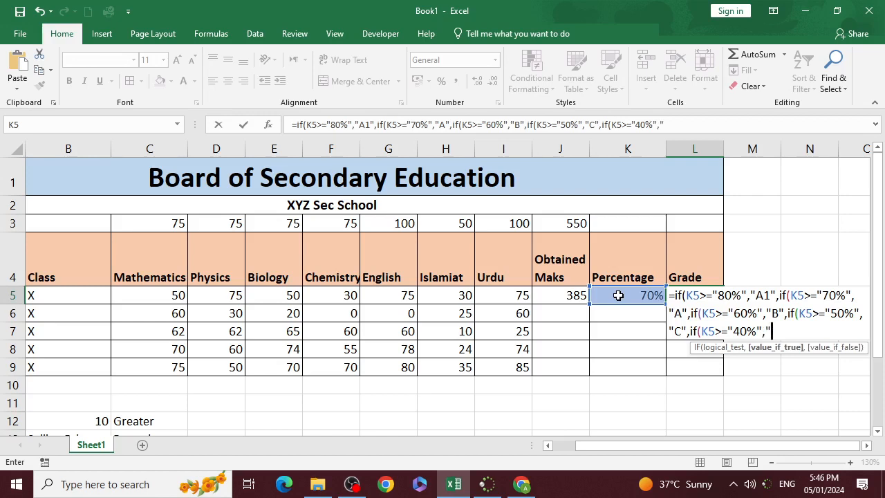
{"action": "type", "text": "D\","}
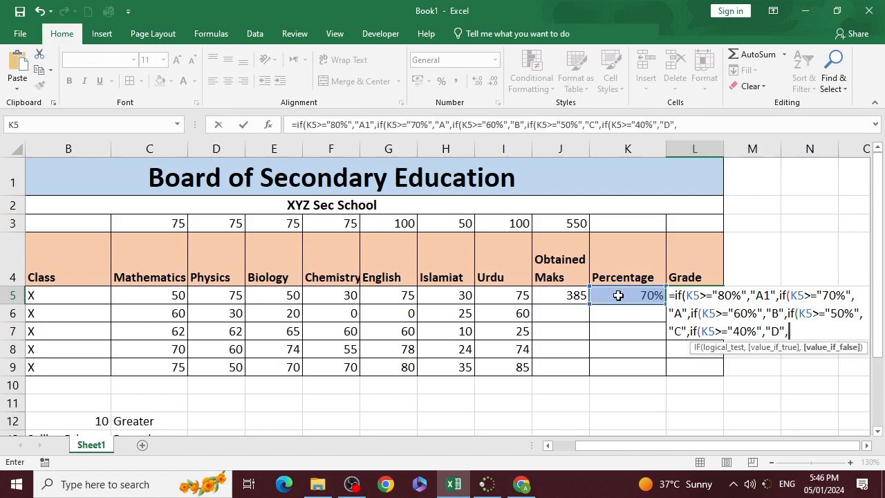
{"action": "type", "text": "if("}
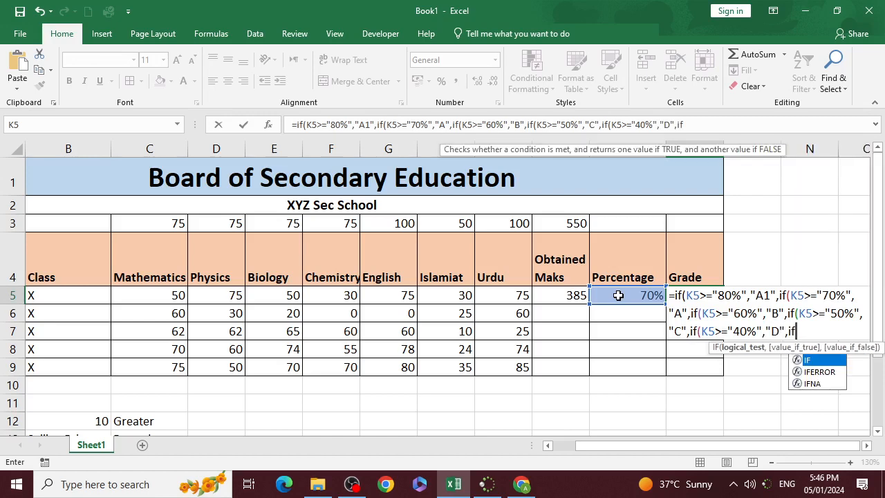
- Nest a sixth IF in the L5 grade formula, testing K5>="35%" and returning "Pass"
{"action": "left_click", "coordinate": [618, 295]}
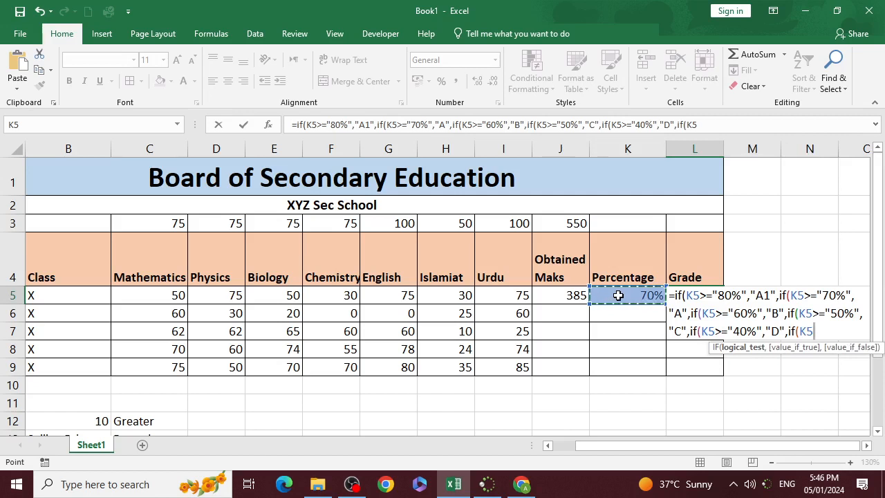
{"action": "type", "text": ">=\"35"}
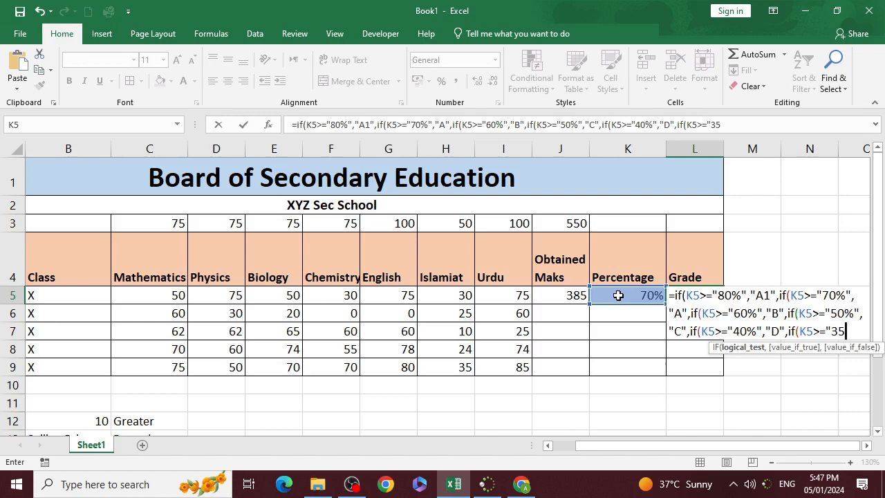
{"action": "type", "text": "%\","}
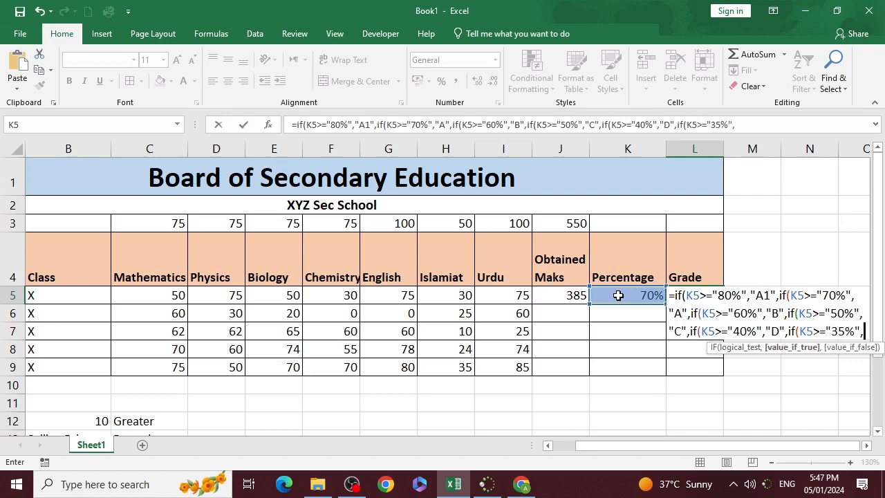
{"action": "type", "text": "\"P"}
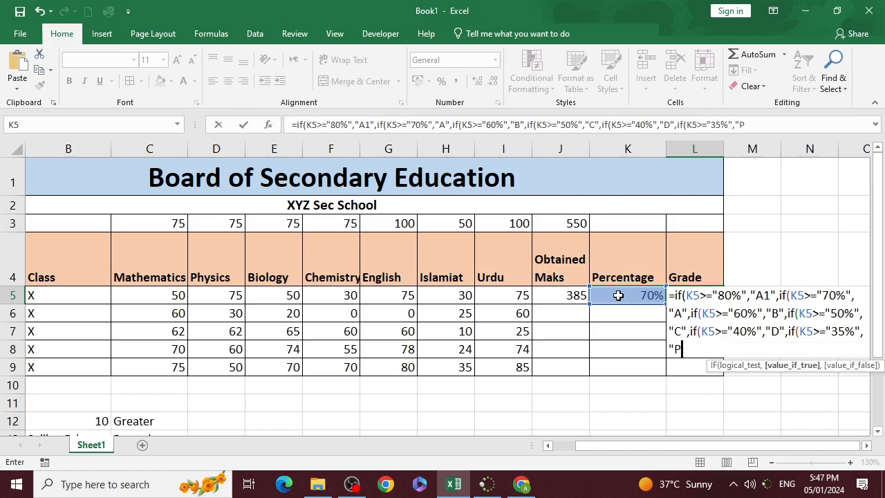
{"action": "type", "text": "ass\","}
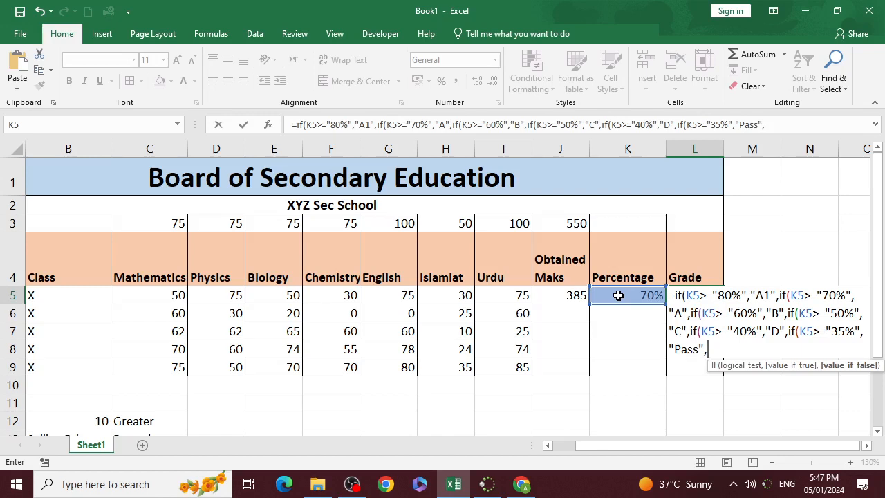
{"action": "type", "text": "\""}
{"action": "type", "text": "Fail"}
- Add "Fail" as the final value if false, close the nested parentheses and commit the L5 grade formula
{"action": "type", "text": "))))"}
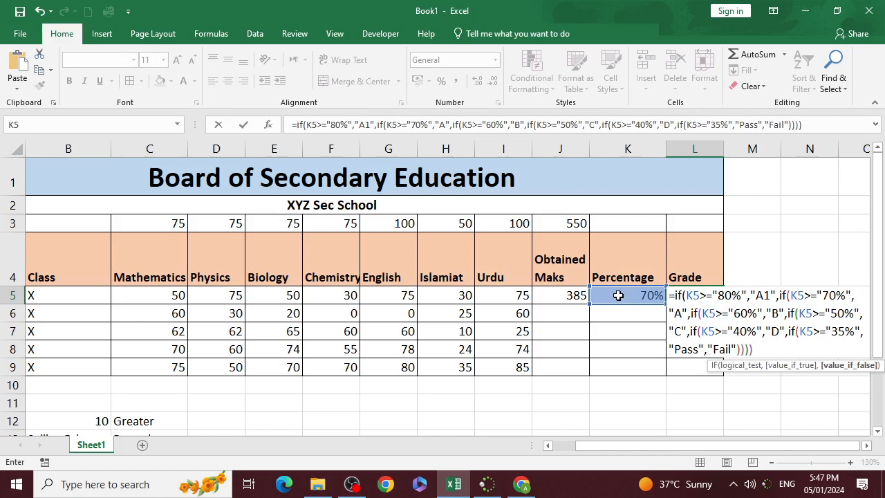
{"action": "key", "text": "Return"}
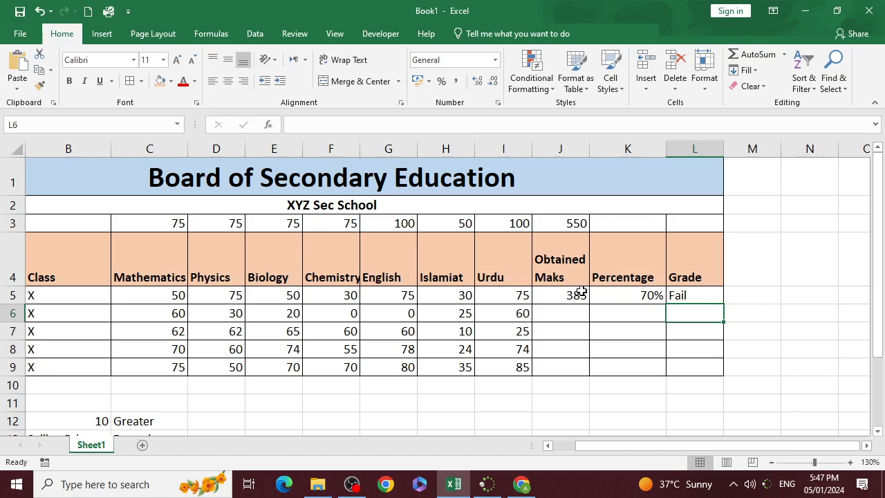
- Review the nested IF formula in L5 and compare it with the simple IF formula in C12
{"action": "double_click", "coordinate": [696, 295]}
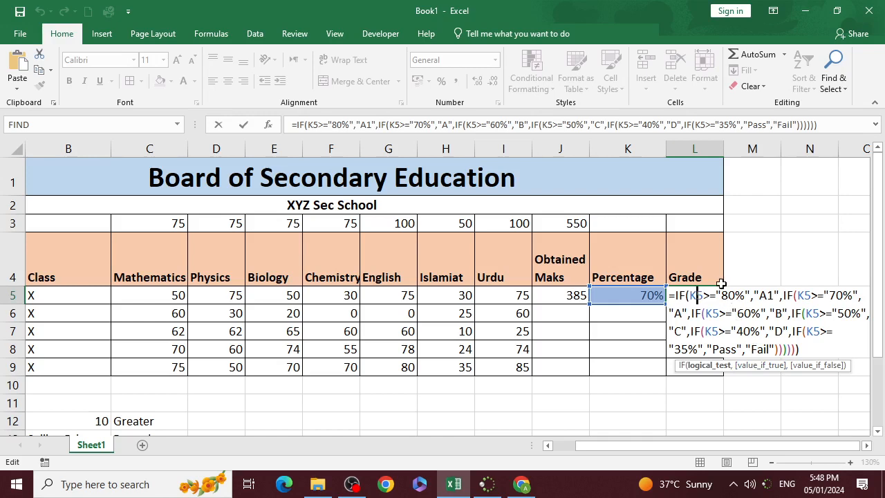
{"action": "key", "text": "ctrl+Return"}
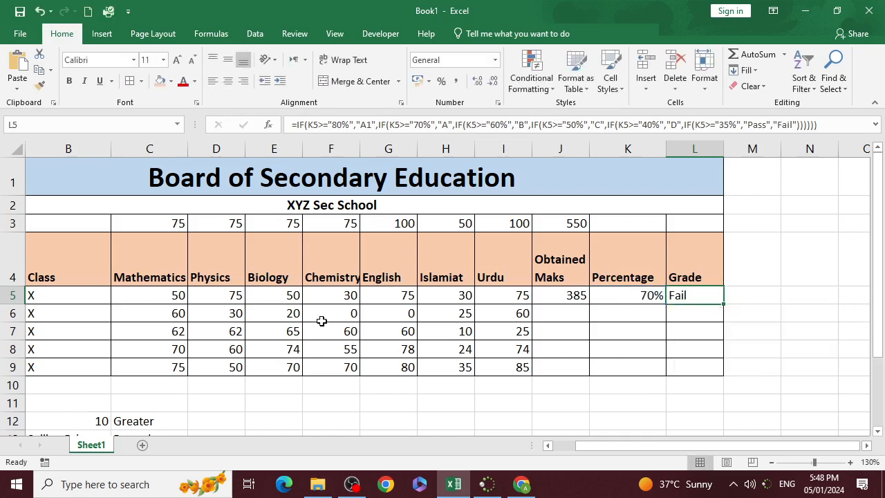
{"action": "scroll", "coordinate": [290, 321], "scroll_direction": "down", "scroll_amount": 4}
{"action": "scroll", "coordinate": [151, 299], "scroll_direction": "up", "scroll_amount": 2}
{"action": "double_click", "coordinate": [168, 258]}
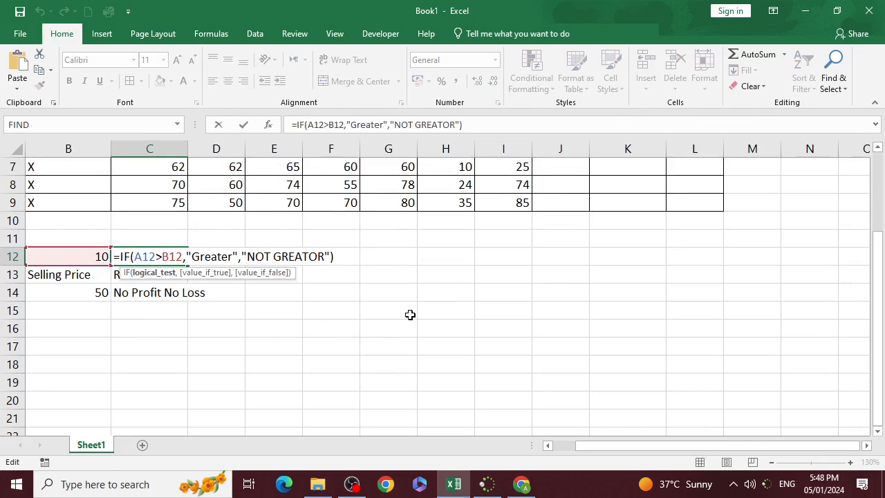
{"action": "key", "text": "ctrl+Return"}
{"action": "scroll", "coordinate": [553, 318], "scroll_direction": "up", "scroll_amount": 2}
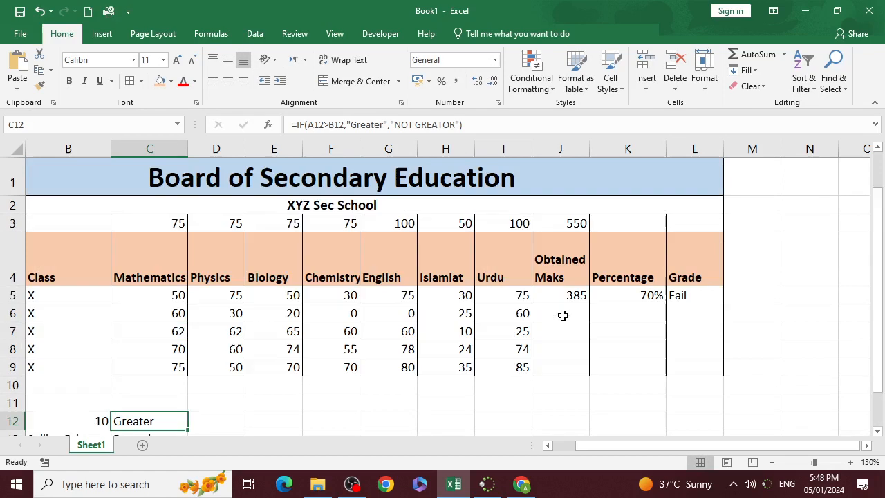
- Review the nested IF grade formula in L5 and leave it without editing
{"action": "double_click", "coordinate": [685, 298]}
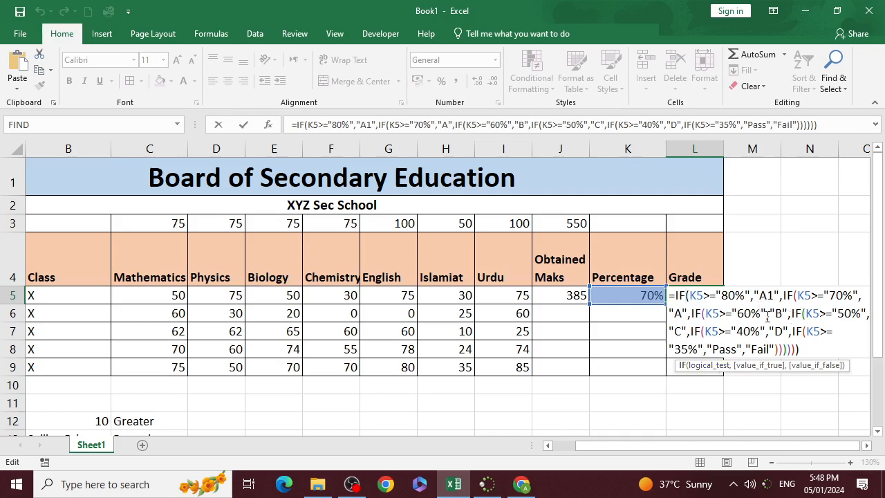
{"action": "left_click", "coordinate": [625, 348]}
{"action": "left_click", "coordinate": [688, 297]}
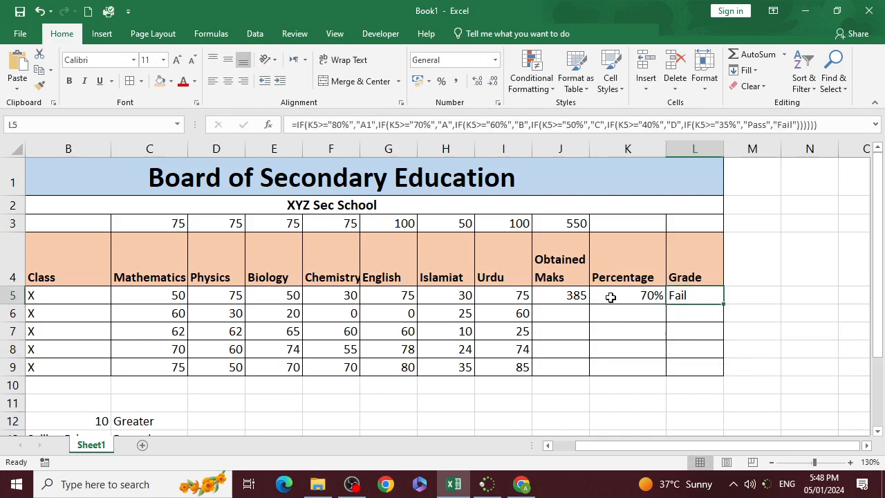
- Try filling the J5:L5 formulas down through row 9, inspect the J3 reference in K5, and undo the fill
{"action": "left_click_drag", "start_coordinate": [587, 298], "coordinate": [717, 371]}
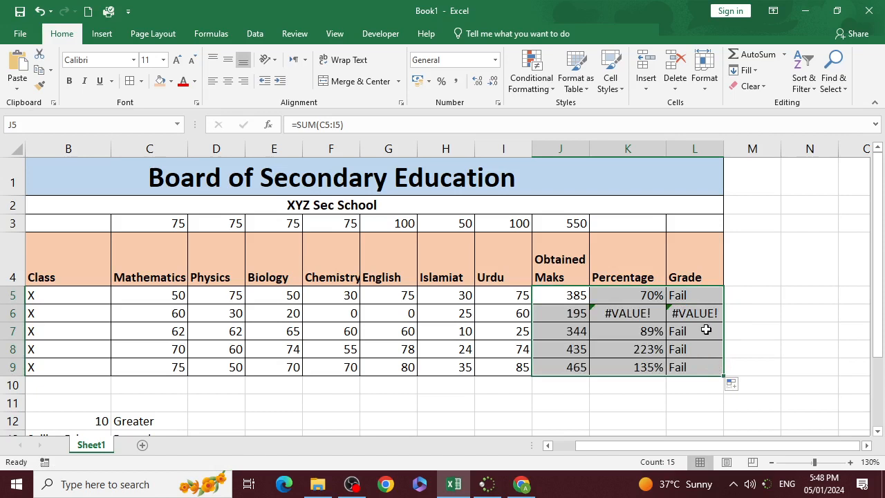
{"action": "double_click", "coordinate": [656, 296]}
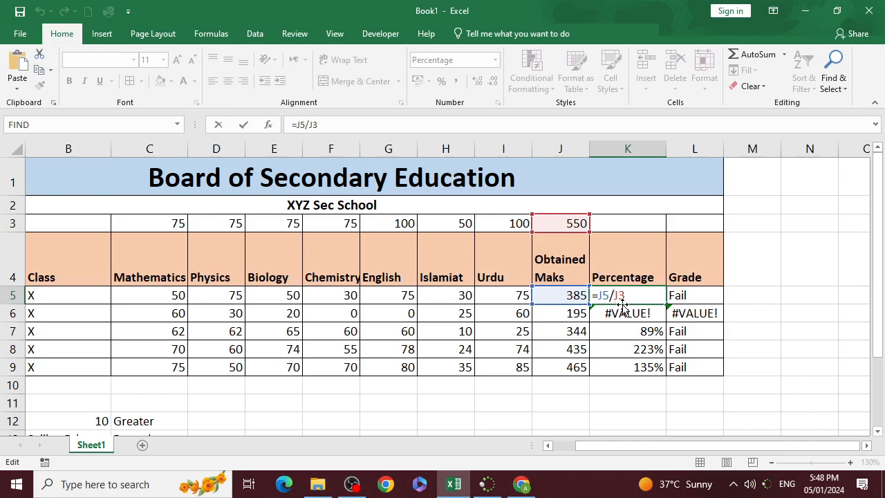
{"action": "key", "text": "F4"}
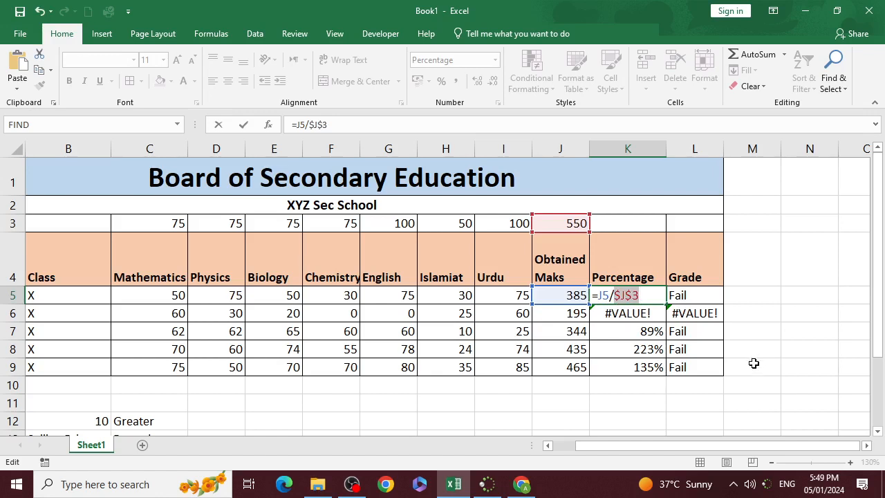
{"action": "key", "text": "Escape"}
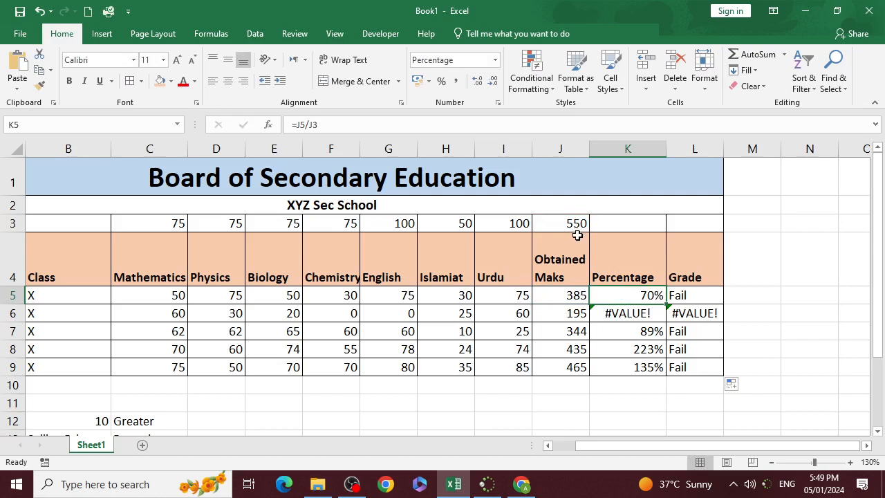
{"action": "key", "text": "ctrl+z"}
- Make the J3 reference absolute in the K5 percentage formula, giving =J5/$J$3, and fill J5:L5 down through row 9
{"action": "left_click", "coordinate": [653, 297]}
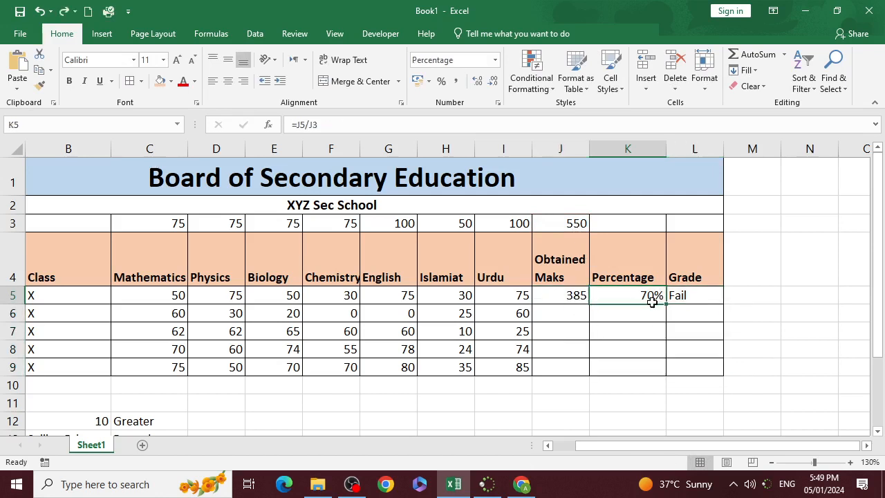
{"action": "double_click", "coordinate": [652, 299]}
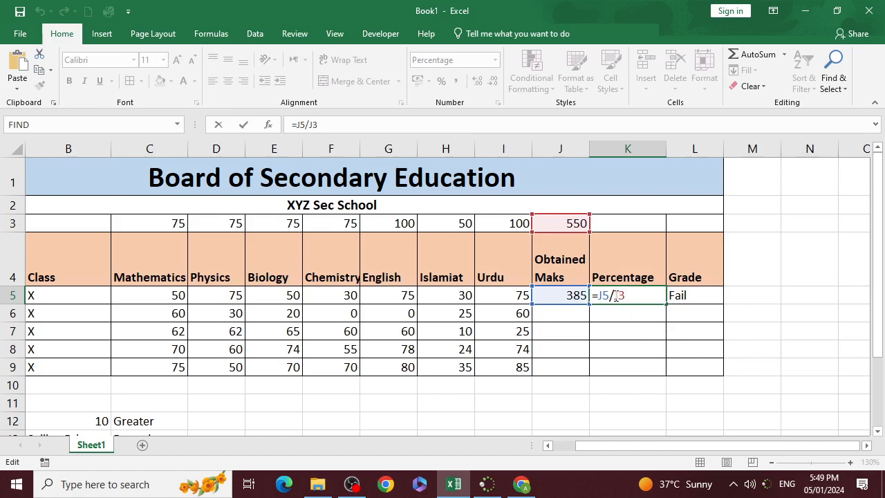
{"action": "key", "text": "F4"}
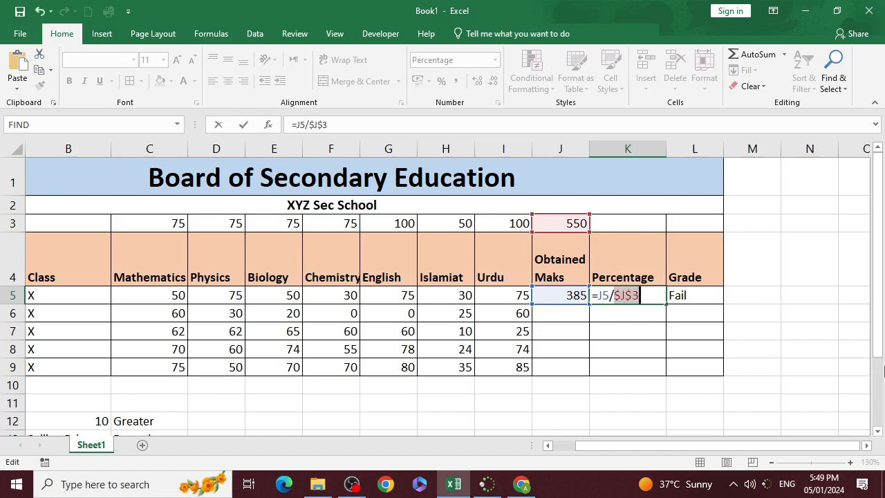
{"action": "key", "text": "Return"}
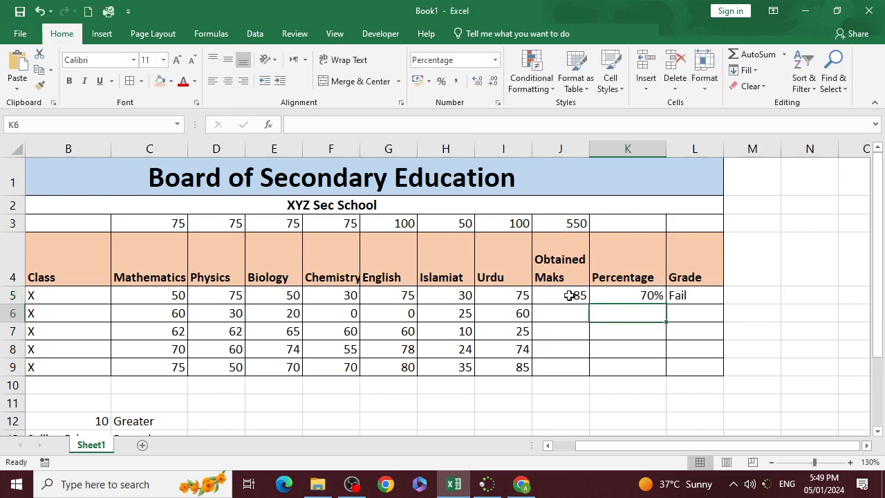
{"action": "left_click_drag", "start_coordinate": [574, 294], "coordinate": [709, 377]}
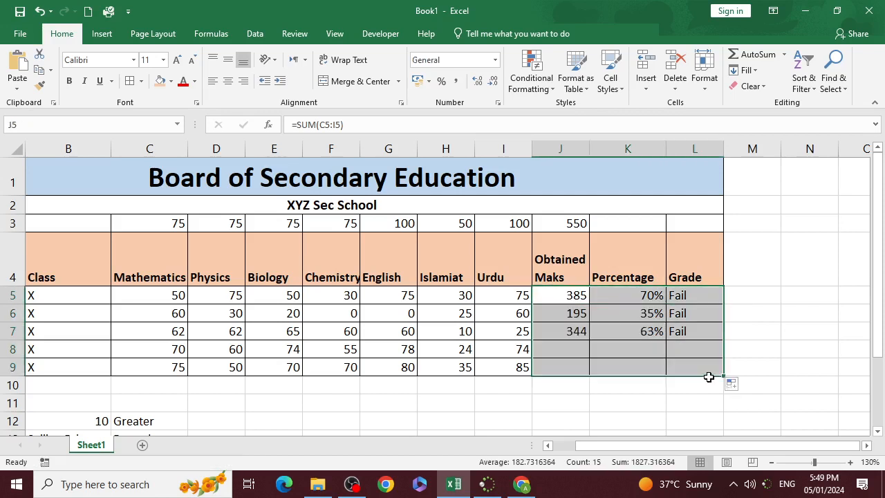
- Remove the quotation marks around 80% in the first IF test of the L5 grade formula
{"action": "double_click", "coordinate": [678, 296]}
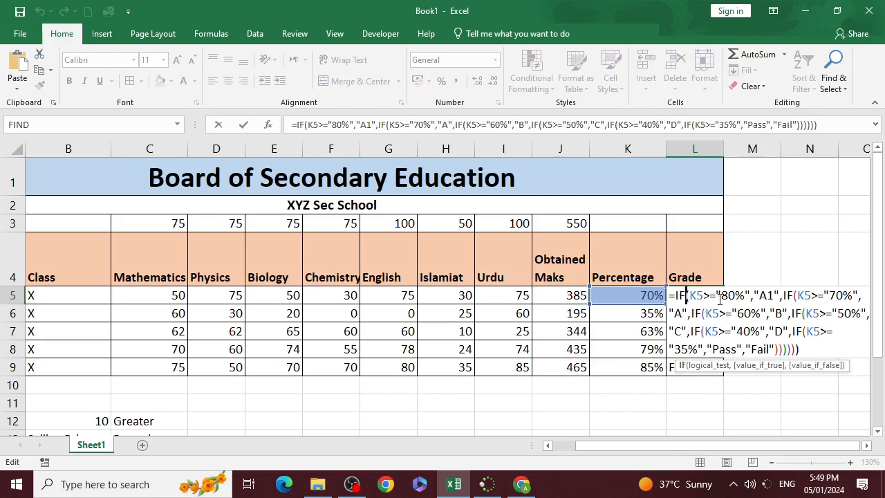
{"action": "left_click", "coordinate": [720, 296]}
{"action": "key", "text": "BackSpace"}
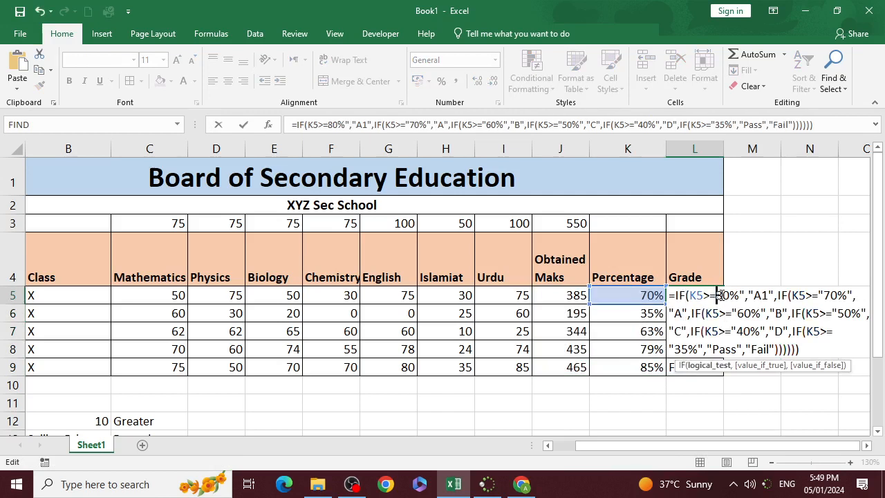
{"action": "key", "text": "Right"}
{"action": "key", "text": "Right"}
{"action": "key", "text": "BackSpace"}
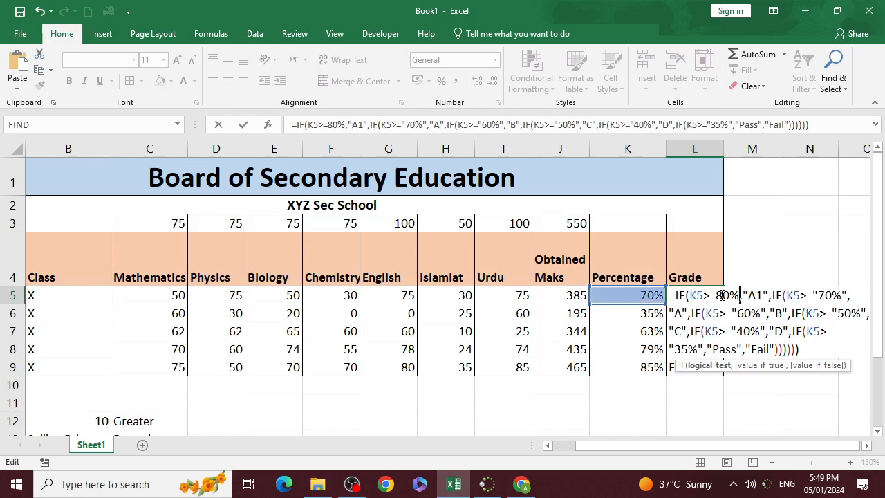
- Remove the quotation marks around 70% in the second IF test of the L5 formula
{"action": "left_click", "coordinate": [818, 295]}
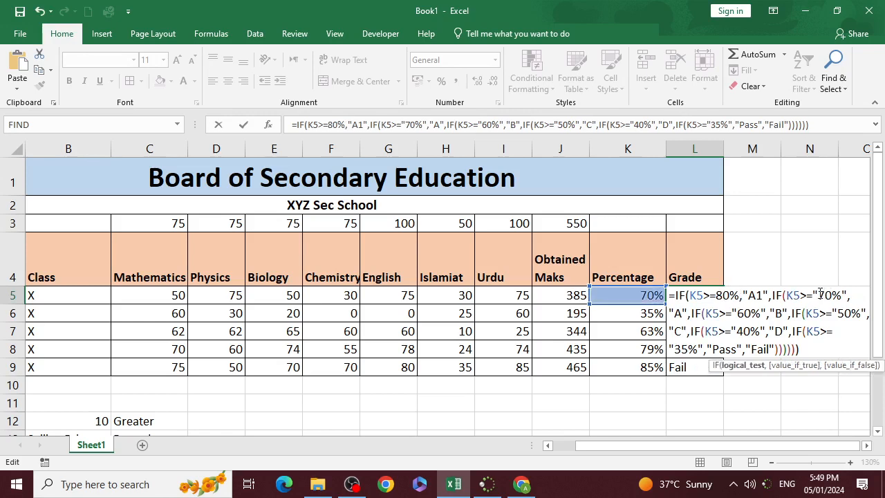
{"action": "key", "text": "BackSpace"}
{"action": "key", "text": "Right"}
{"action": "key", "text": "Right"}
{"action": "key", "text": "Right"}
{"action": "key", "text": "Right"}
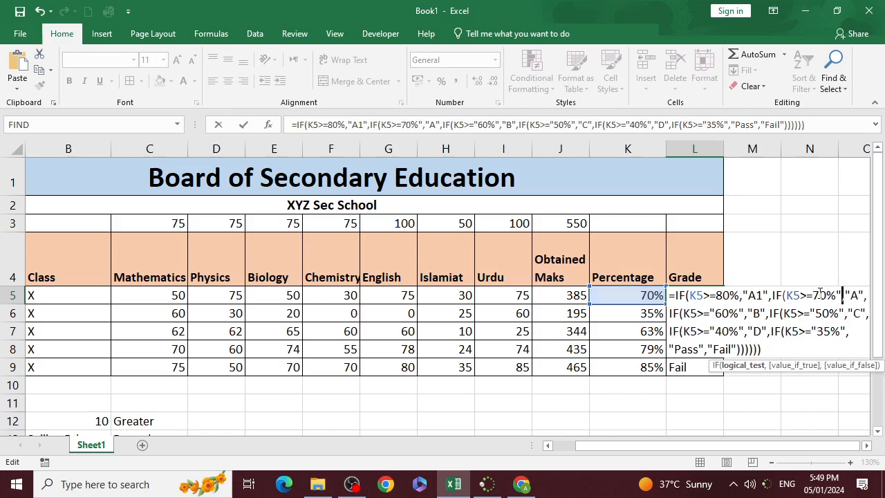
{"action": "key", "text": "BackSpace"}
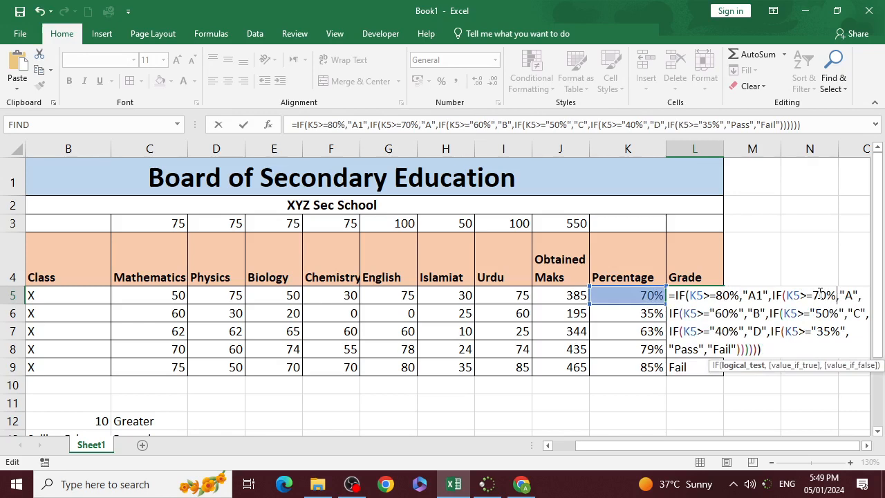
- Remove the quotation marks around 60% in the third IF test of the L5 formula
{"action": "left_click", "coordinate": [717, 312]}
{"action": "key", "text": "BackSpace"}
{"action": "key", "text": "Right"}
{"action": "key", "text": "Right"}
{"action": "key", "text": "Right"}
{"action": "key", "text": "Right"}
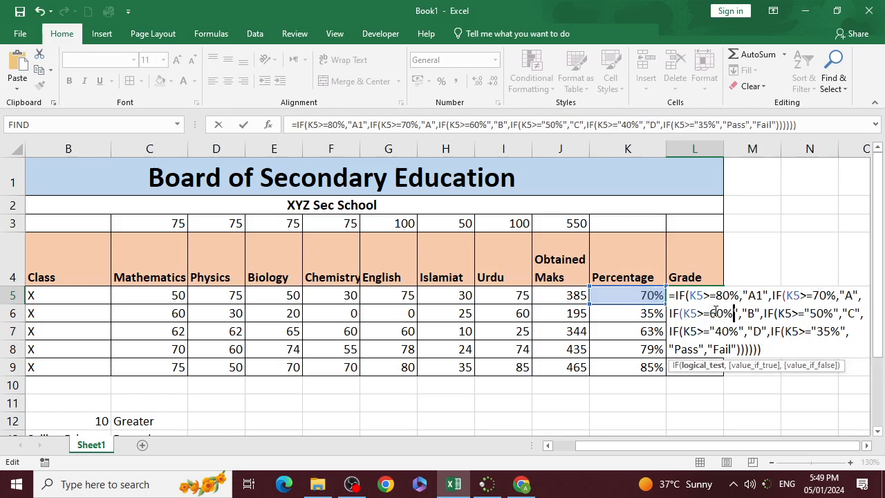
{"action": "key", "text": "BackSpace"}
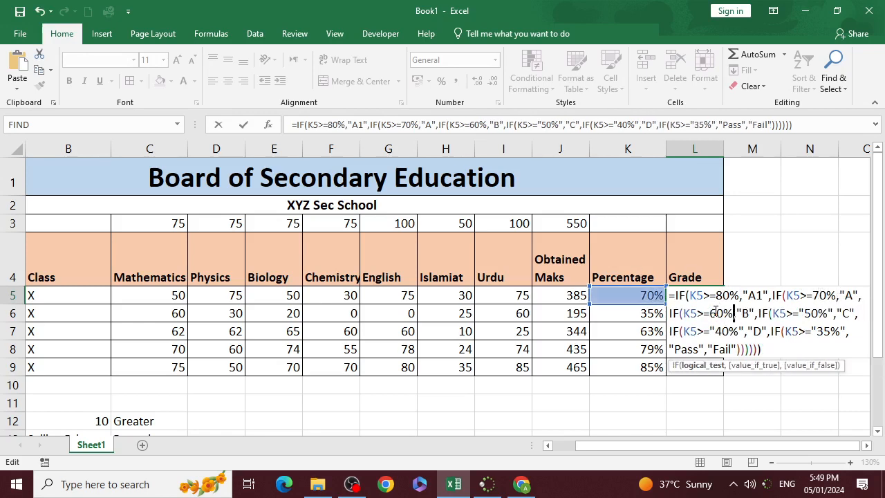
- Remove the quotation marks around 50% in the fourth IF test of the L5 formula
{"action": "left_click", "coordinate": [805, 313]}
{"action": "key", "text": "BackSpace"}
{"action": "key", "text": "Right"}
{"action": "key", "text": "Right"}
{"action": "key", "text": "Right"}
{"action": "key", "text": "Right"}
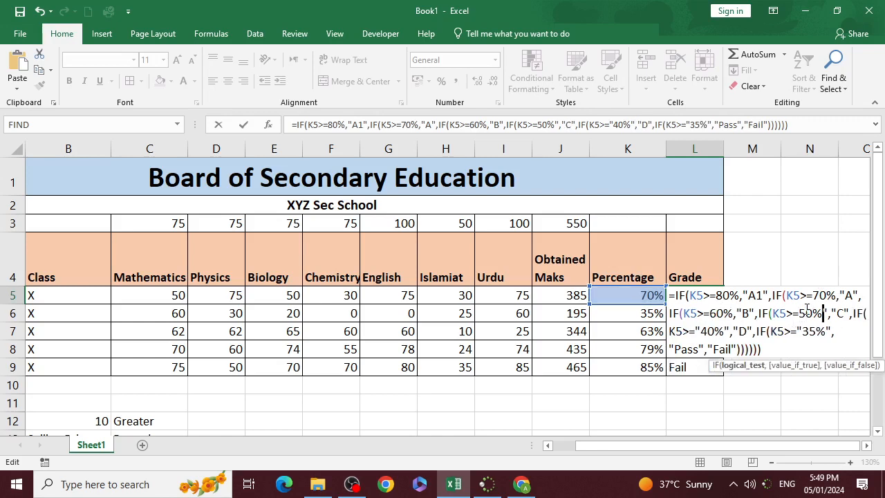
{"action": "key", "text": "BackSpace"}
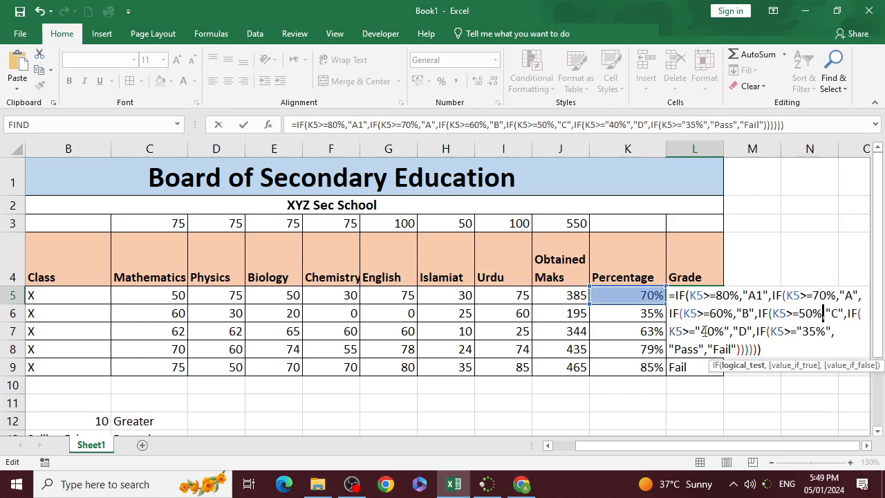
- Remove the quotation marks around 40% in the fifth IF test of the L5 formula
{"action": "key", "text": "BackSpace"}
{"action": "key", "text": "Right"}
{"action": "key", "text": "Right"}
{"action": "key", "text": "Right"}
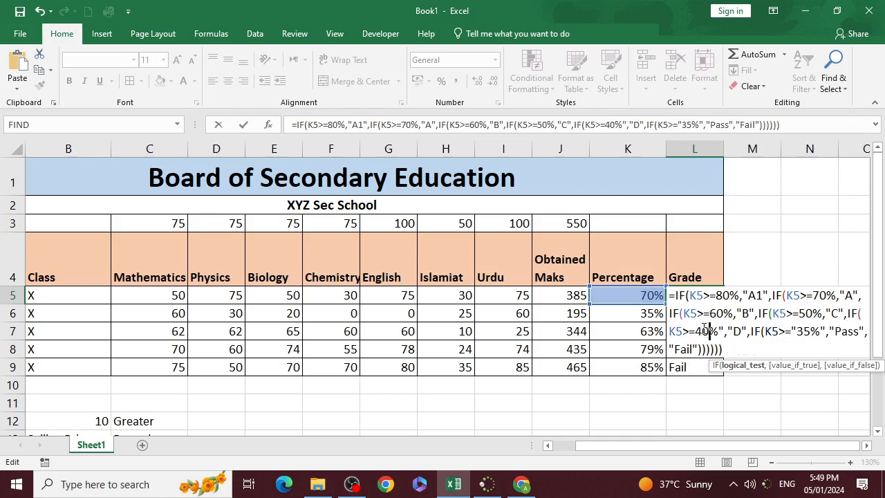
{"action": "key", "text": "BackSpace"}
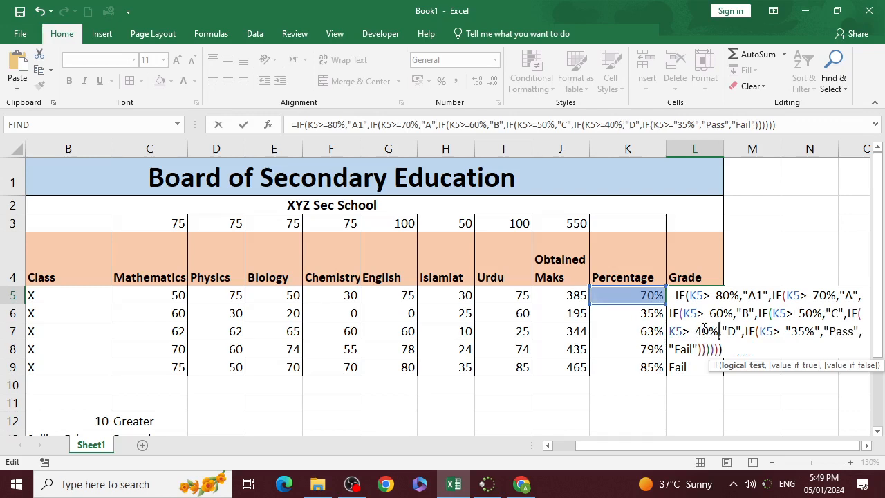
- Remove the quotation marks around 35% in the last IF test and commit the corrected L5 grade formula
{"action": "left_click", "coordinate": [793, 325]}
{"action": "key", "text": "BackSpace"}
{"action": "key", "text": "Right"}
{"action": "key", "text": "Right"}
{"action": "key", "text": "Right"}
{"action": "key", "text": "Right"}
{"action": "key", "text": "BackSpace"}
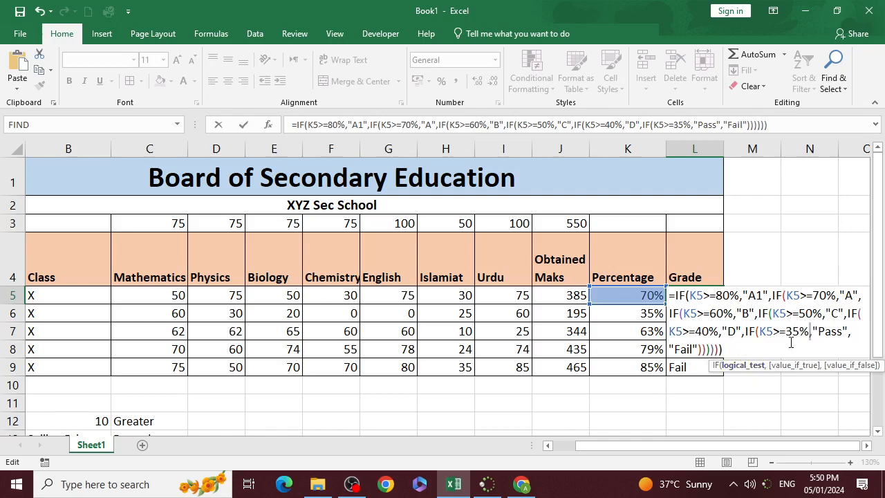
{"action": "left_click", "coordinate": [747, 350]}
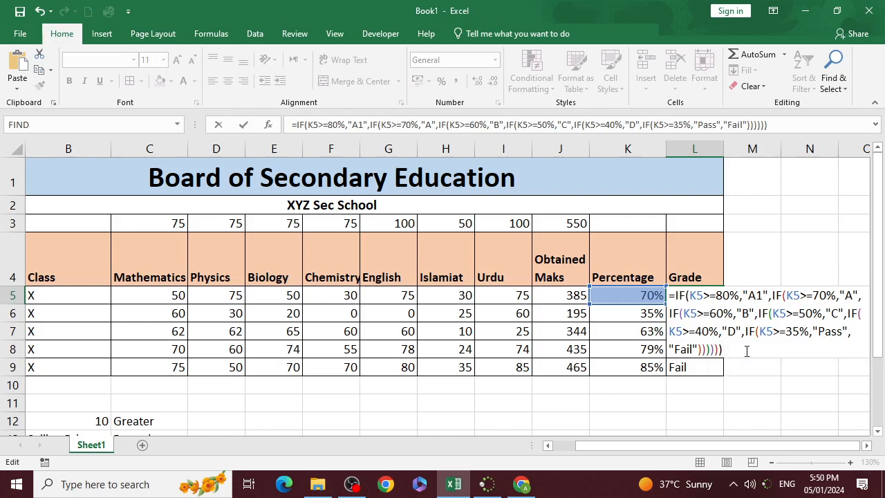
{"action": "key", "text": "Return"}
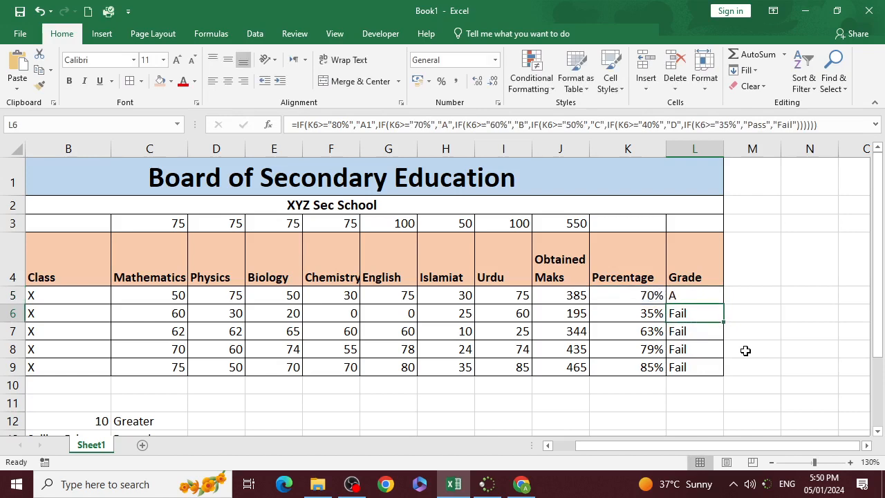
- Fill the corrected grade formula from L5 down to L9 and check the grades against the percentages
{"action": "left_click", "coordinate": [719, 296]}
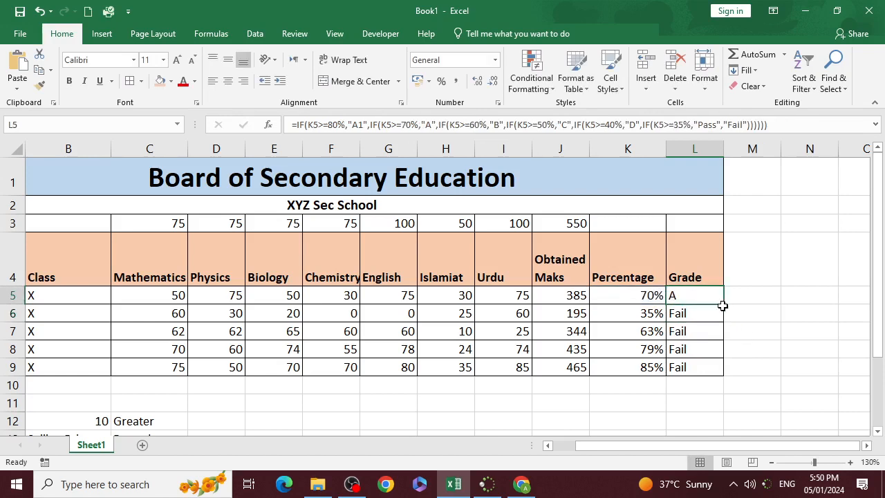
{"action": "left_click_drag", "start_coordinate": [724, 305], "coordinate": [724, 367]}
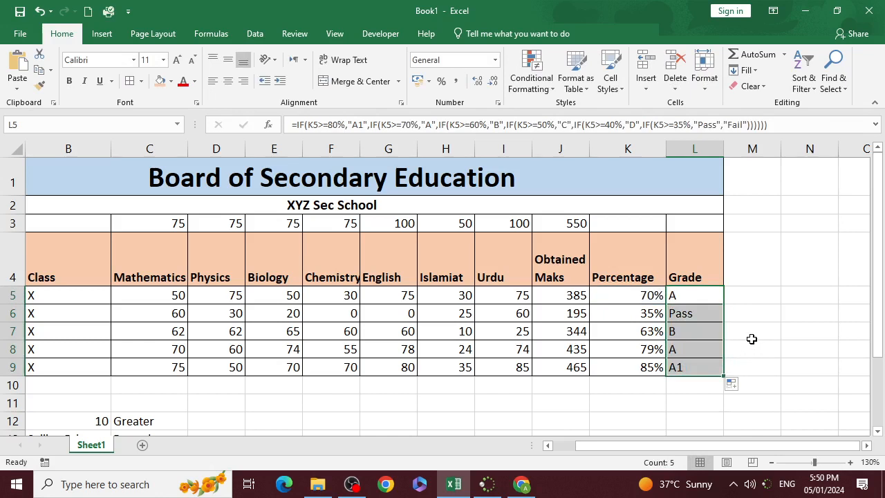
{"action": "left_click", "coordinate": [706, 325]}
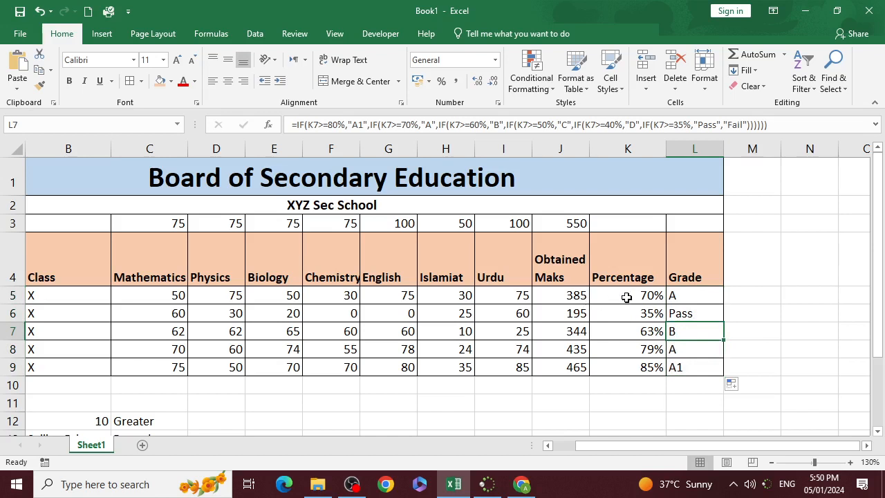
{"action": "left_click_drag", "start_coordinate": [627, 296], "coordinate": [697, 298]}
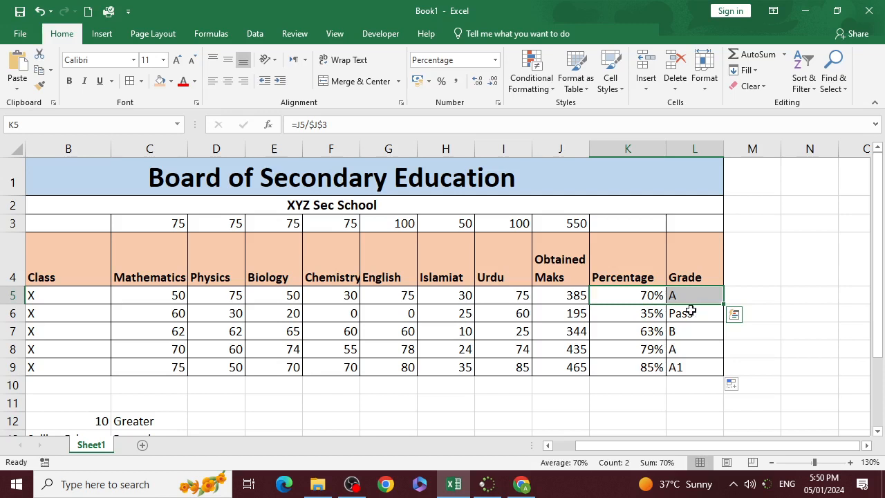
{"action": "left_click", "coordinate": [679, 308]}
{"action": "left_click", "coordinate": [706, 302]}
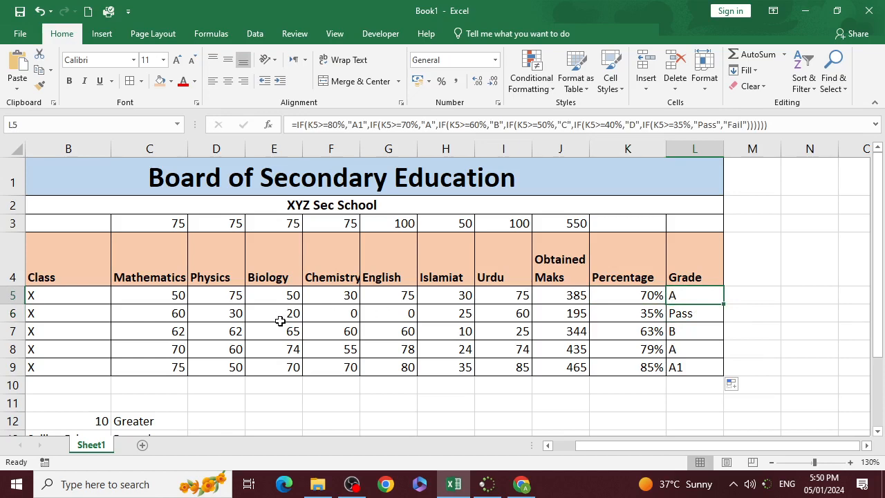
{"action": "scroll", "coordinate": [283, 315], "scroll_direction": "down", "scroll_amount": 2}
{"action": "scroll", "coordinate": [280, 320], "scroll_direction": "up", "scroll_amount": 2}
- Insert a WordArt object in the orange style from the first row and reduce its font size to 32
{"action": "left_click", "coordinate": [332, 189]}
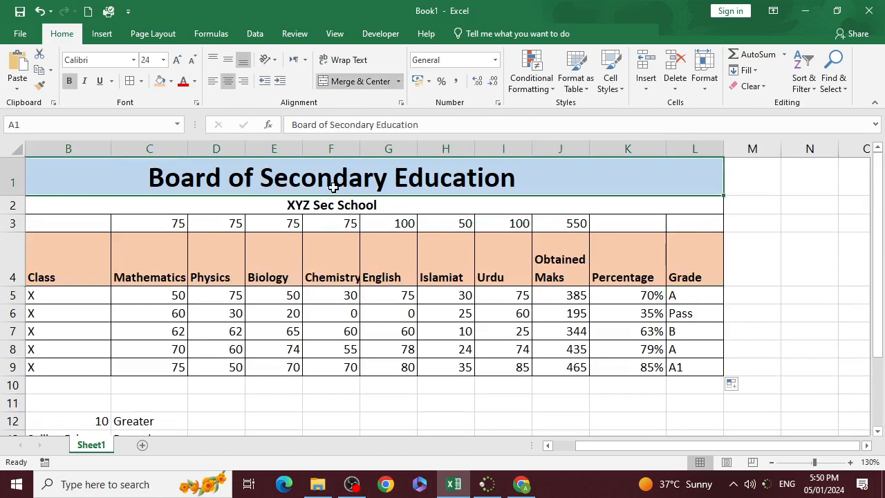
{"action": "left_click", "coordinate": [102, 34]}
{"action": "left_click", "coordinate": [776, 95]}
{"action": "left_click", "coordinate": [788, 153]}
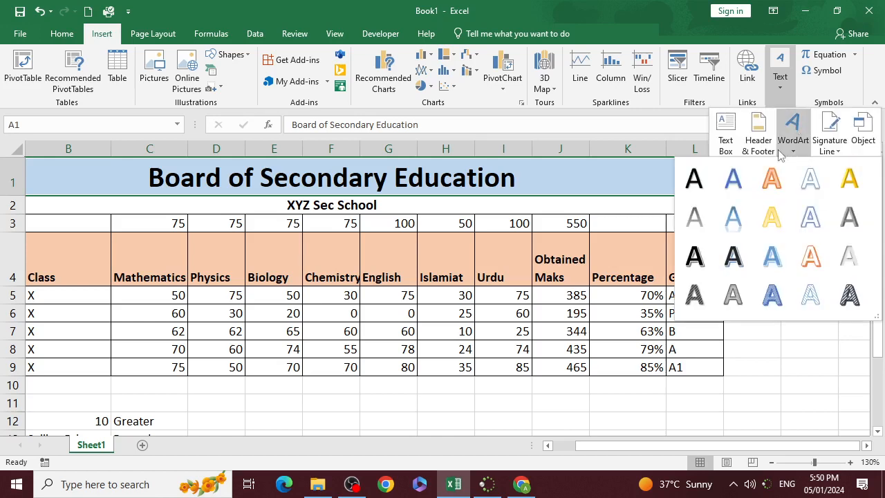
{"action": "left_click", "coordinate": [768, 174]}
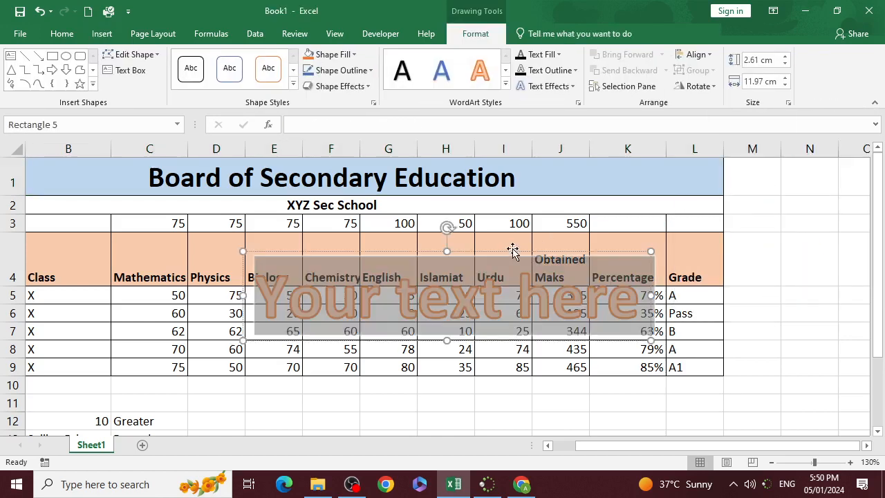
{"action": "left_click", "coordinate": [62, 33]}
{"action": "left_click", "coordinate": [194, 60]}
{"action": "left_click", "coordinate": [194, 60]}
{"action": "left_click", "coordinate": [194, 61]}
{"action": "left_click", "coordinate": [194, 60]}
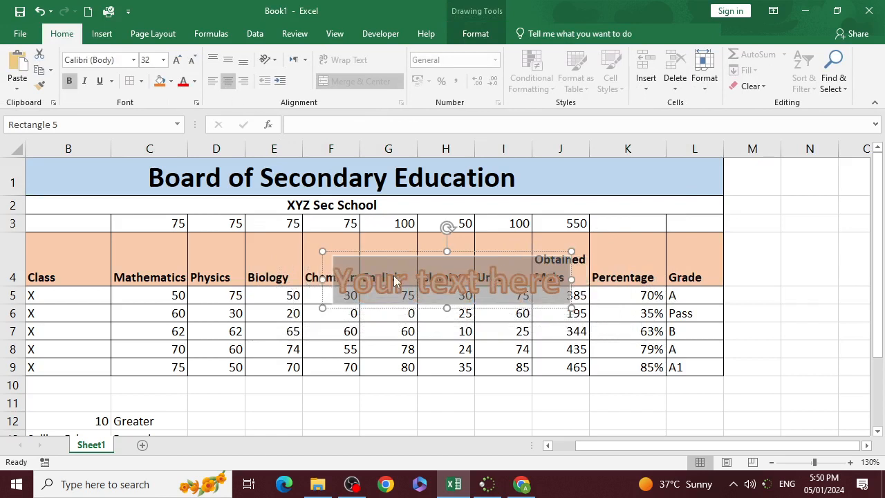
- Replace the WordArt placeholder text with "Sindh Sec SChool"
{"action": "type", "text": "SC"}
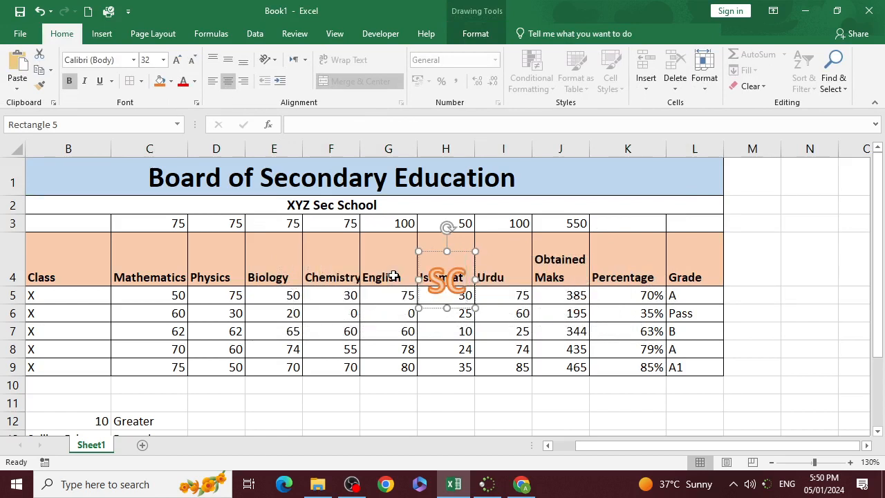
{"action": "type", "text": "hool"}
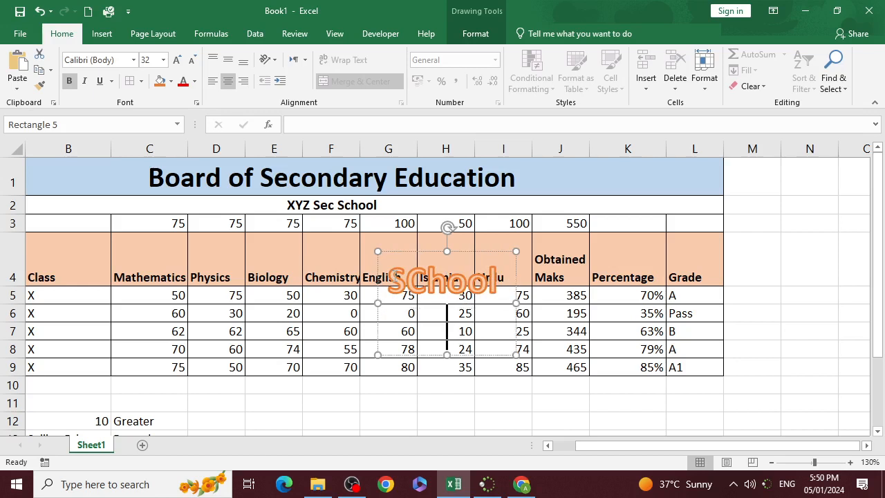
{"action": "key", "text": "Left"}
{"action": "key", "text": "Left"}
{"action": "key", "text": "Left"}
{"action": "type", "text": "S"}
{"action": "type", "text": "indh "}
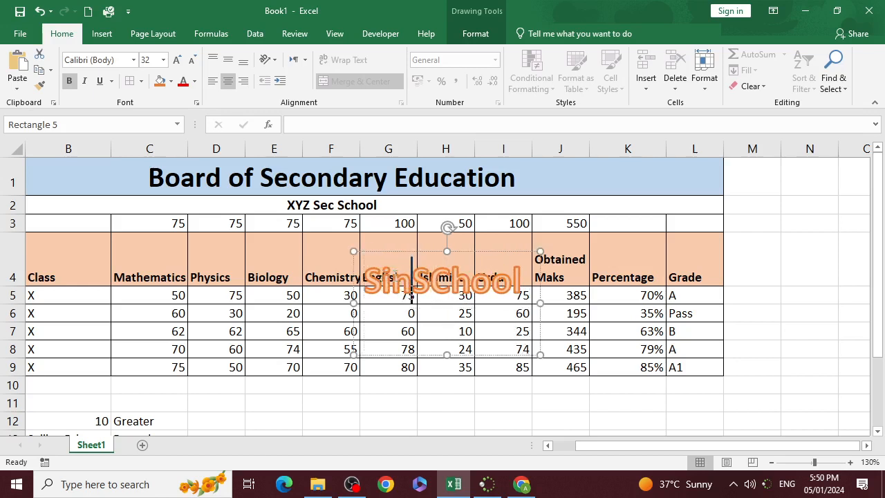
{"action": "type", "text": "Sec"}
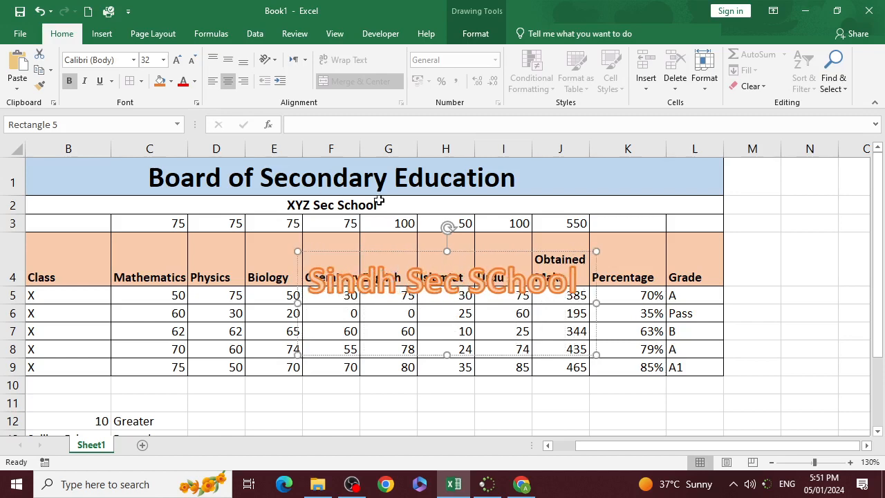
- Apply the upward arch Follow Path transform, the first one in that group, to the "Sindh Sec SChool" WordArt
{"action": "left_click", "coordinate": [476, 33]}
{"action": "left_click", "coordinate": [570, 87]}
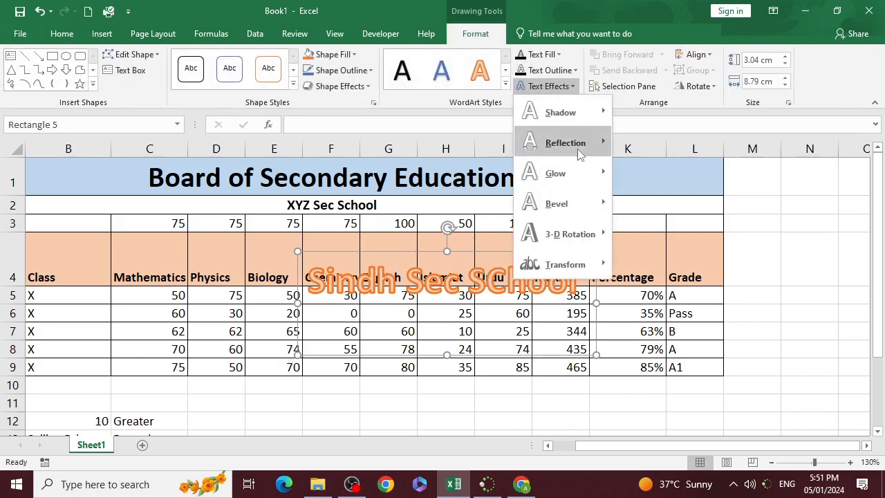
{"action": "mouse_move", "coordinate": [557, 264]}
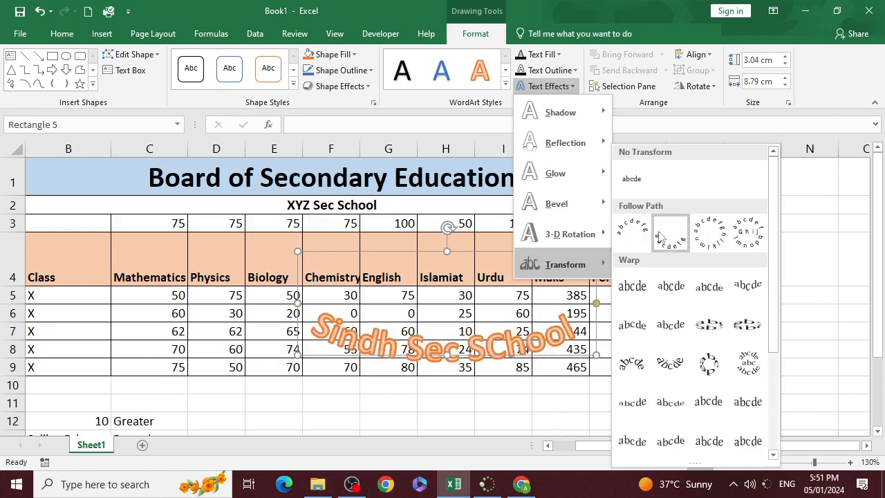
{"action": "left_click", "coordinate": [643, 233]}
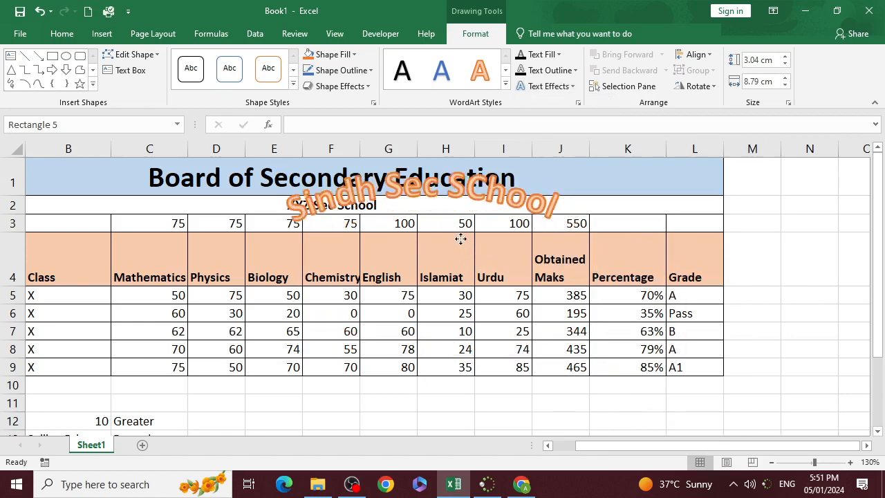
- Shrink the arched WordArt to about 7.3 cm wide and 2.9 cm high and adjust the curve of its arch
{"action": "left_click_drag", "start_coordinate": [575, 234], "coordinate": [523, 235]}
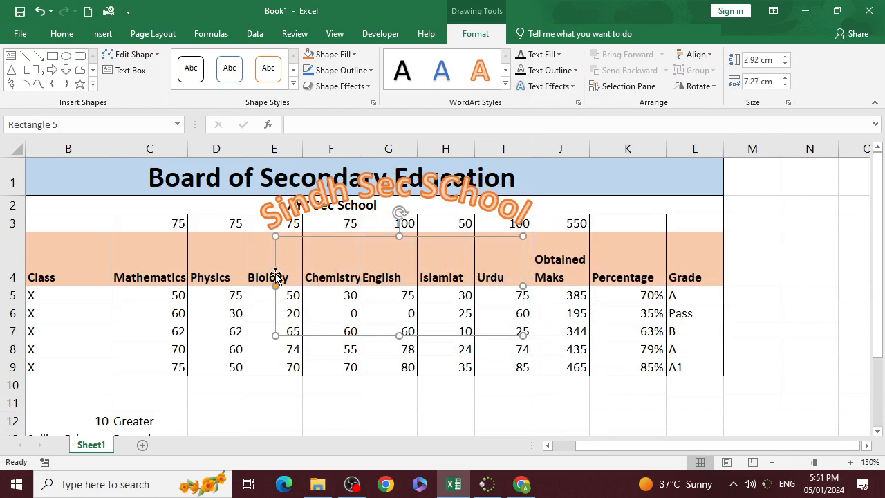
{"action": "left_click_drag", "start_coordinate": [276, 289], "coordinate": [302, 294]}
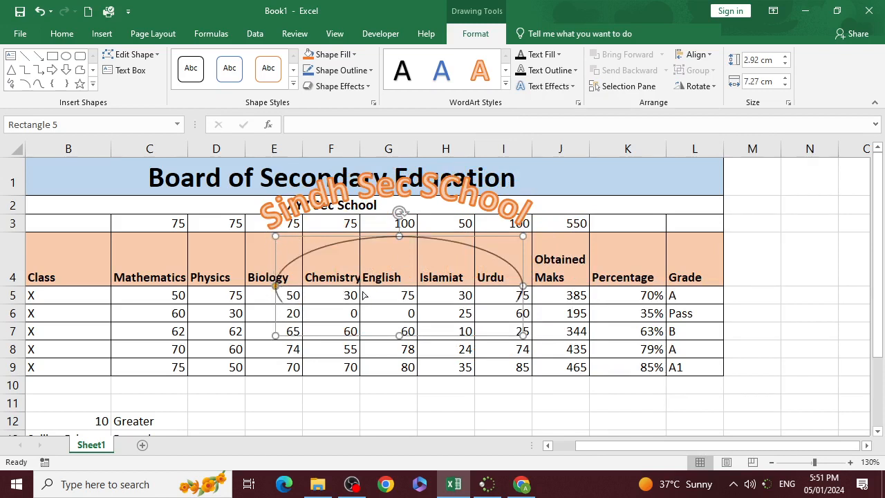
{"action": "left_click_drag", "start_coordinate": [364, 296], "coordinate": [366, 291]}
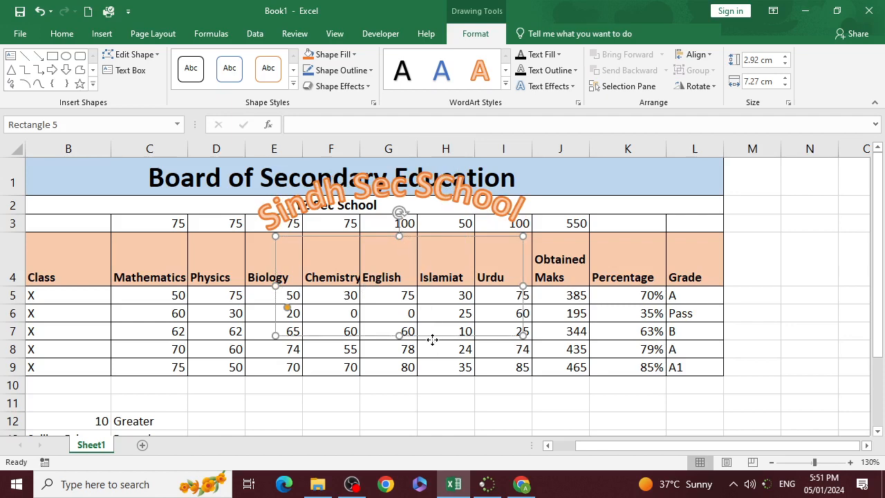
- Delete the arched "Sindh Sec SChool" WordArt from the sheet
{"action": "key", "text": "Delete"}
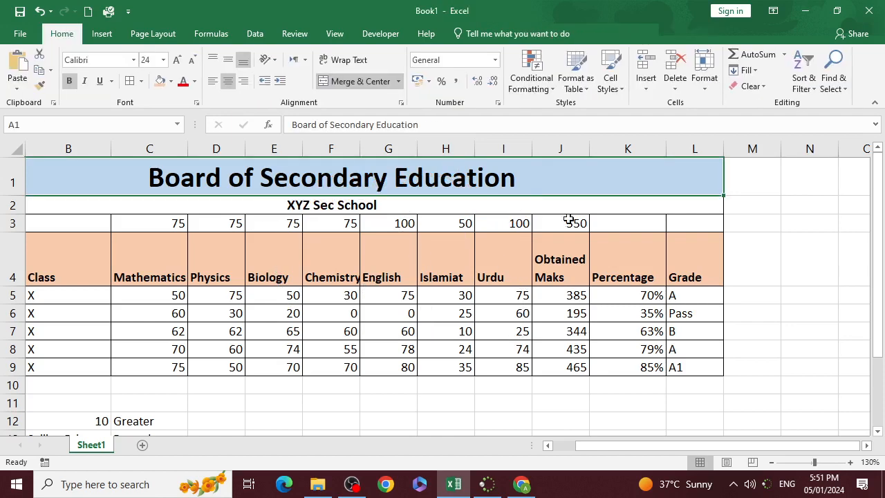
{"action": "mouse_move", "coordinate": [538, 479]}
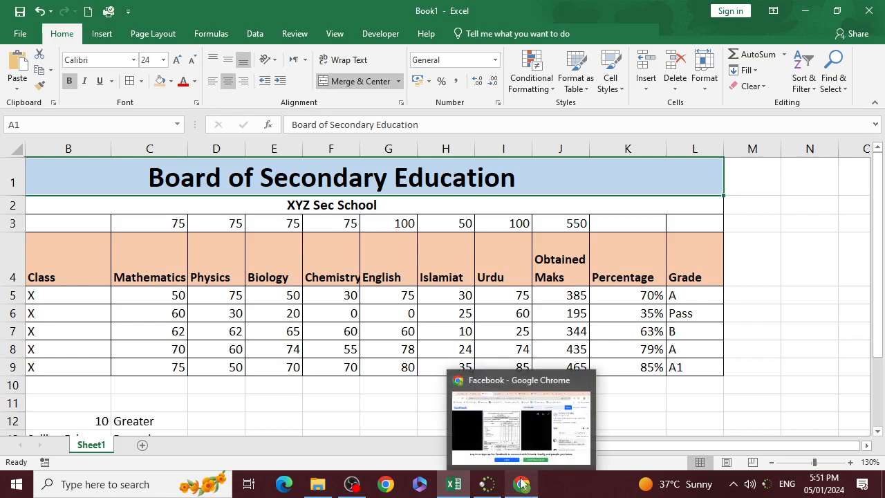
{"action": "left_click", "coordinate": [522, 484]}
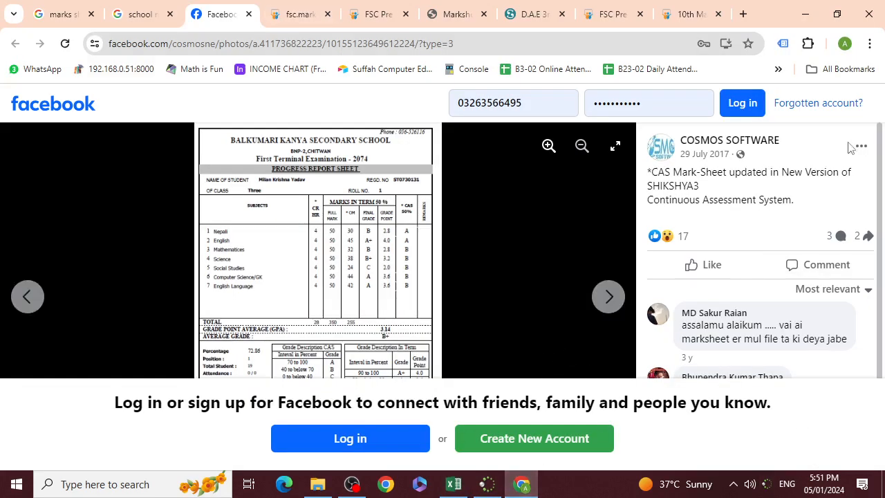
{"action": "left_click", "coordinate": [453, 485]}
{"action": "left_click", "coordinate": [353, 485]}
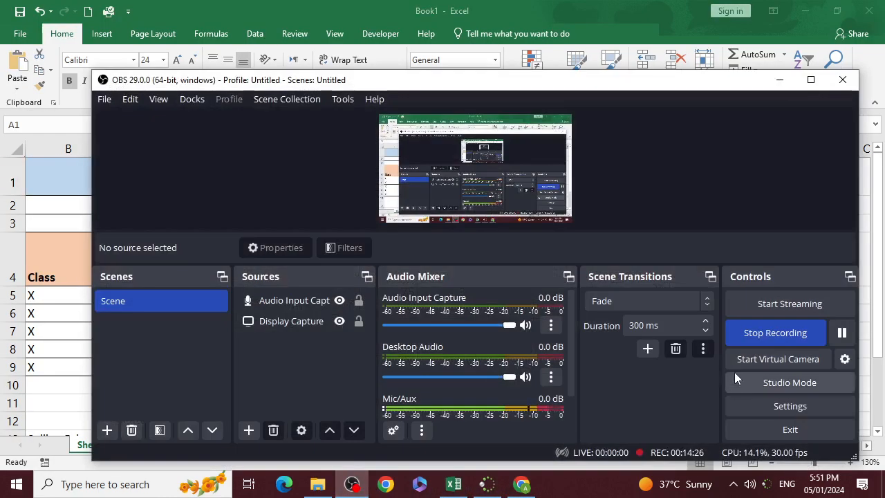